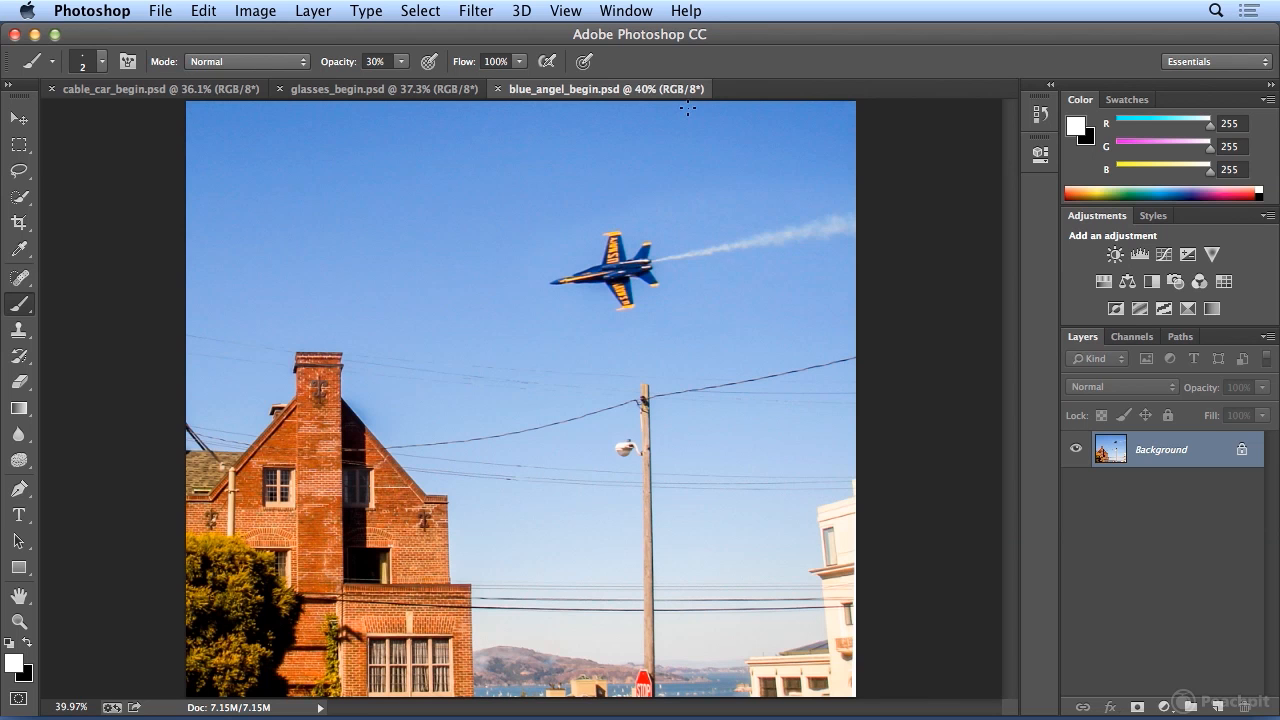
Convert the Background layer for smart filters and keep the conversion notice from showing again.
click(476, 10)
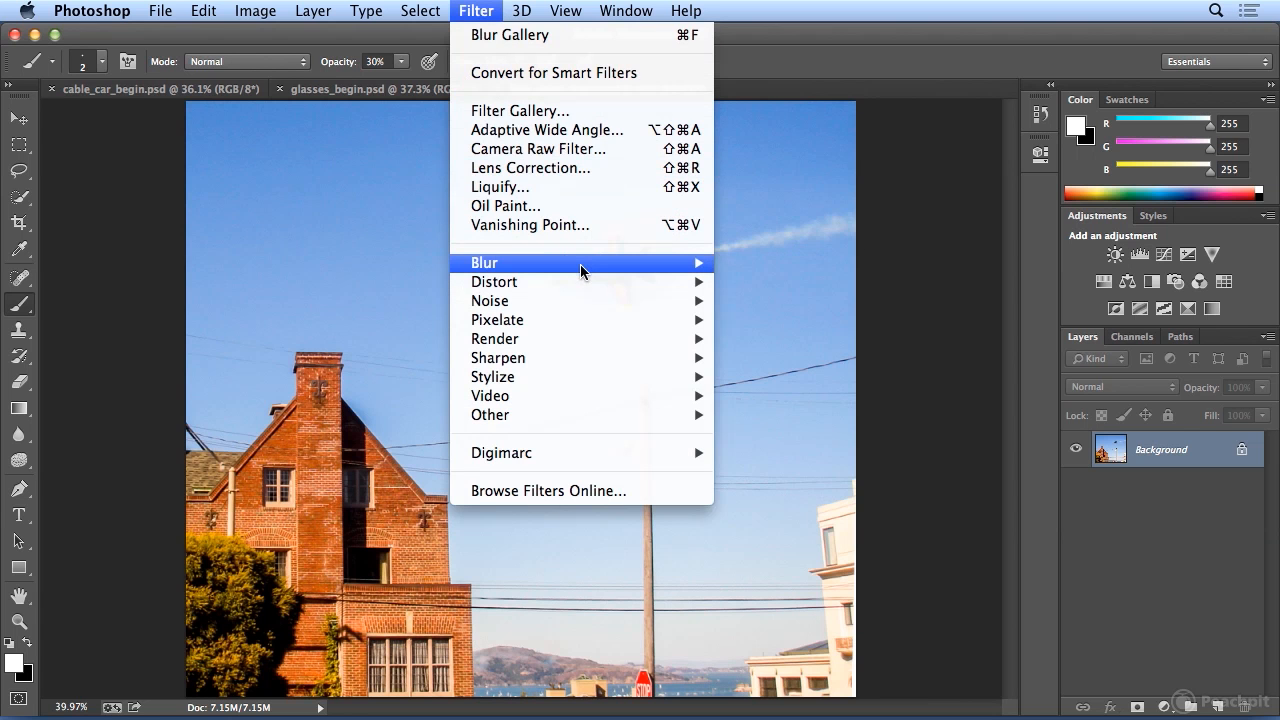
mouse_move(582, 265)
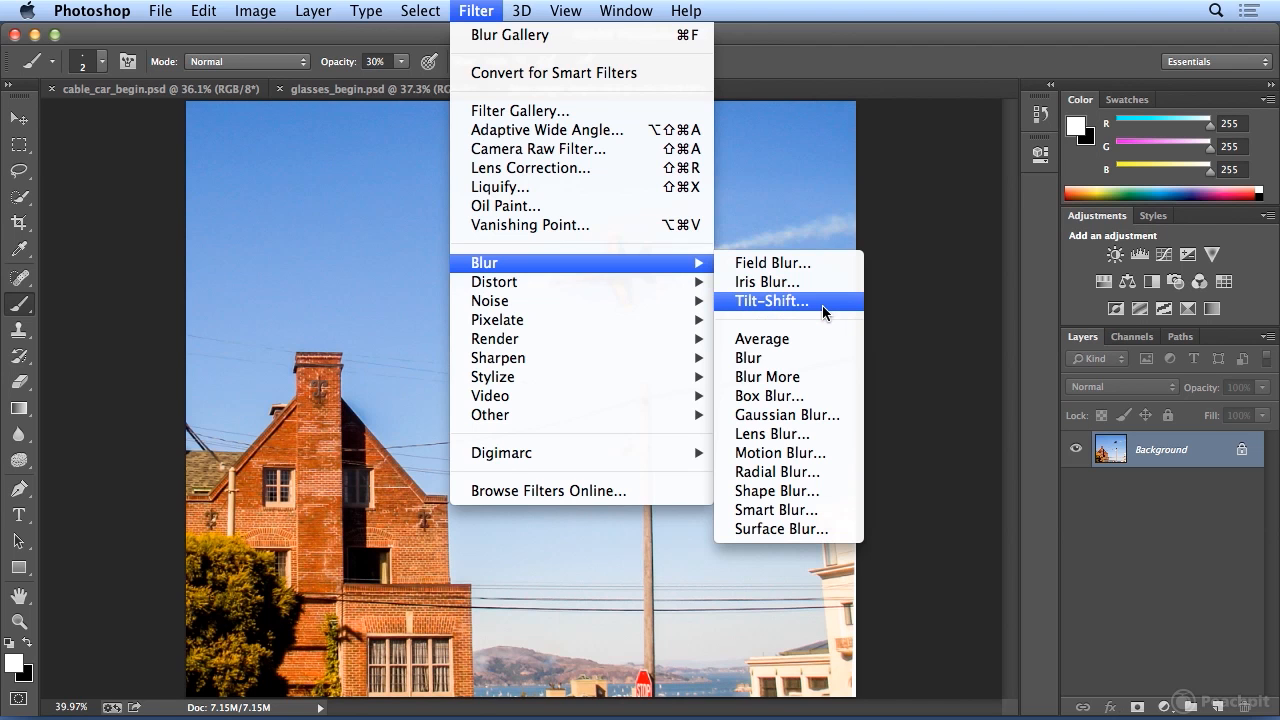
click(556, 72)
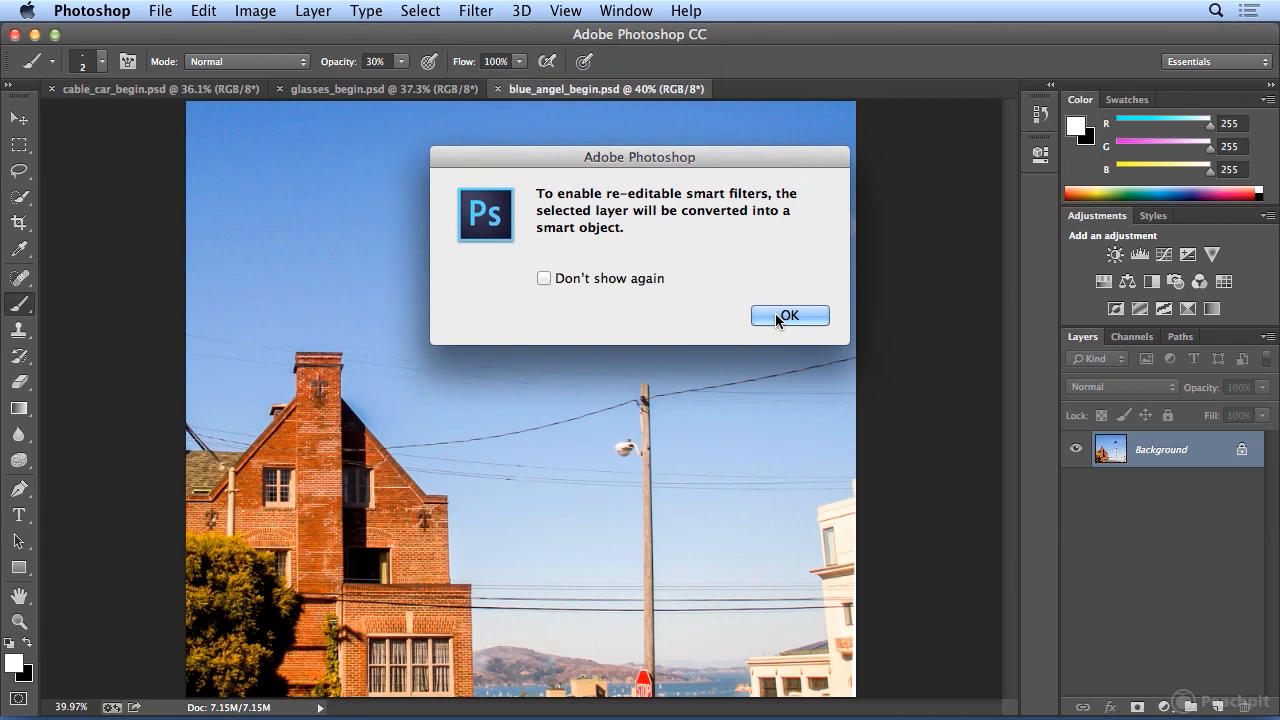
click(569, 277)
click(789, 315)
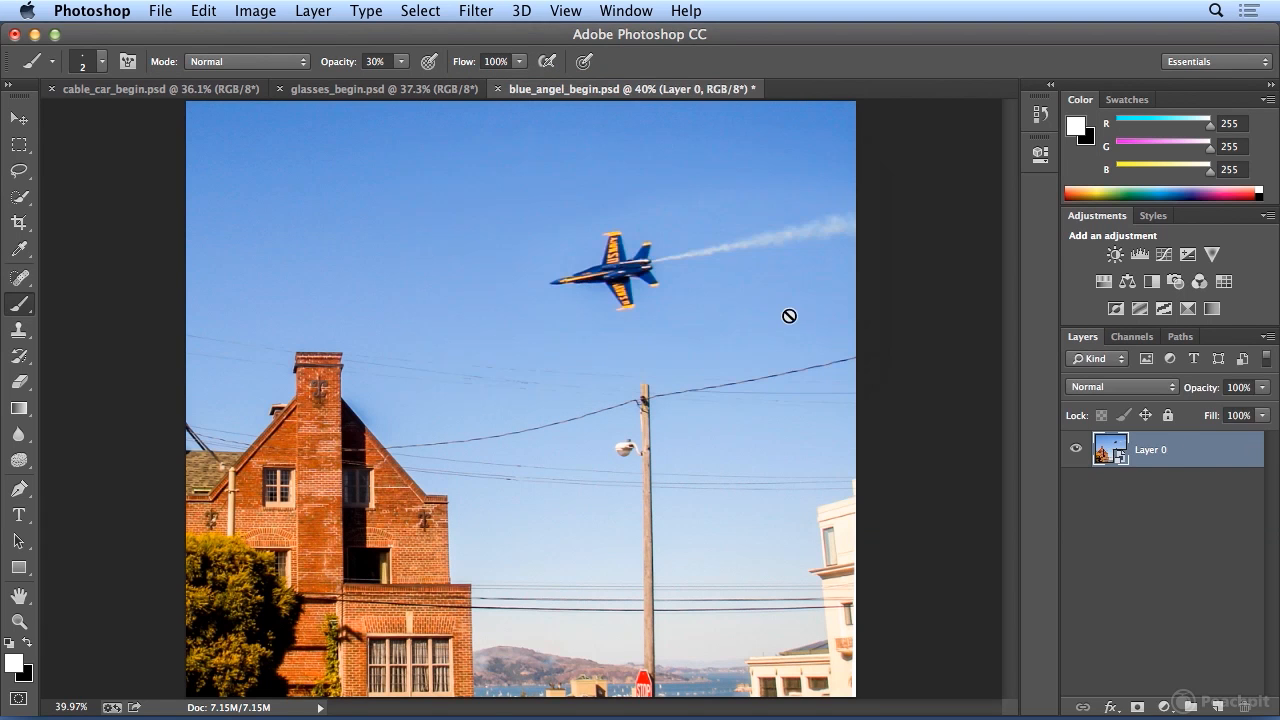
Rename the converted layer as "blue angel".
double_click(1151, 452)
text(blue angel)
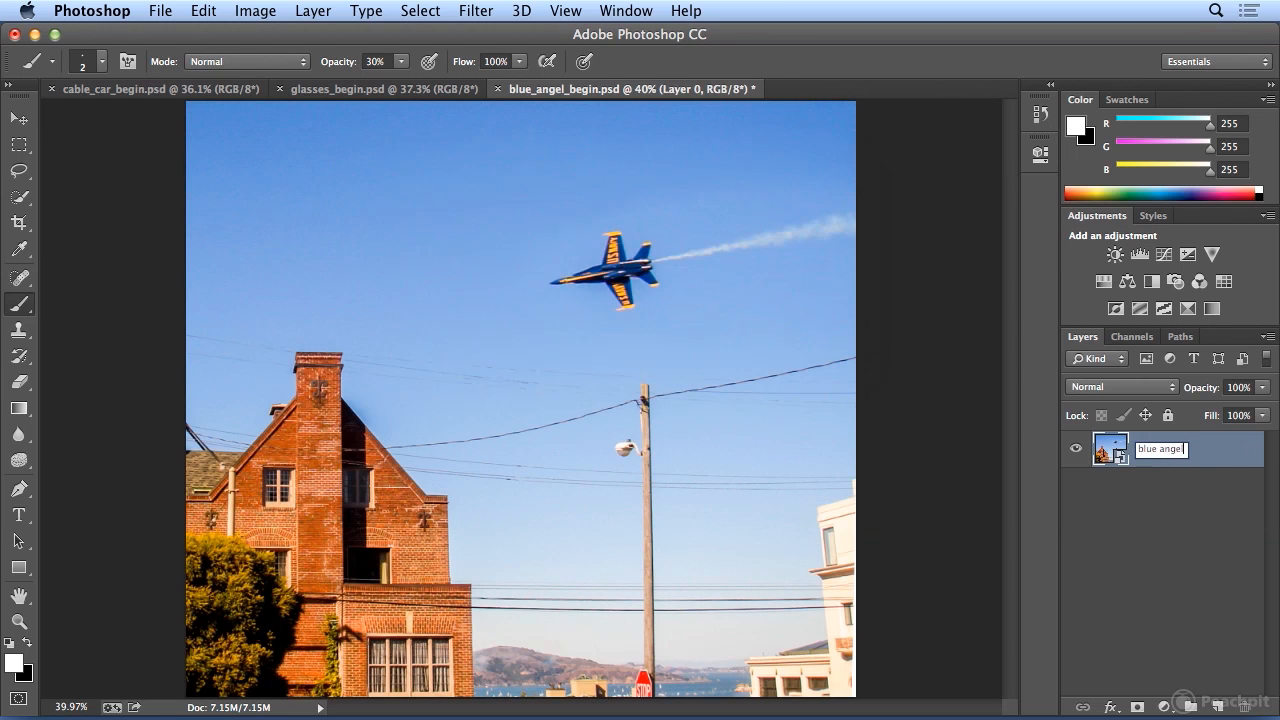
key(Return)
Start an Iris Blur on the blue angel layer and centre its pin on the jet.
click(484, 14)
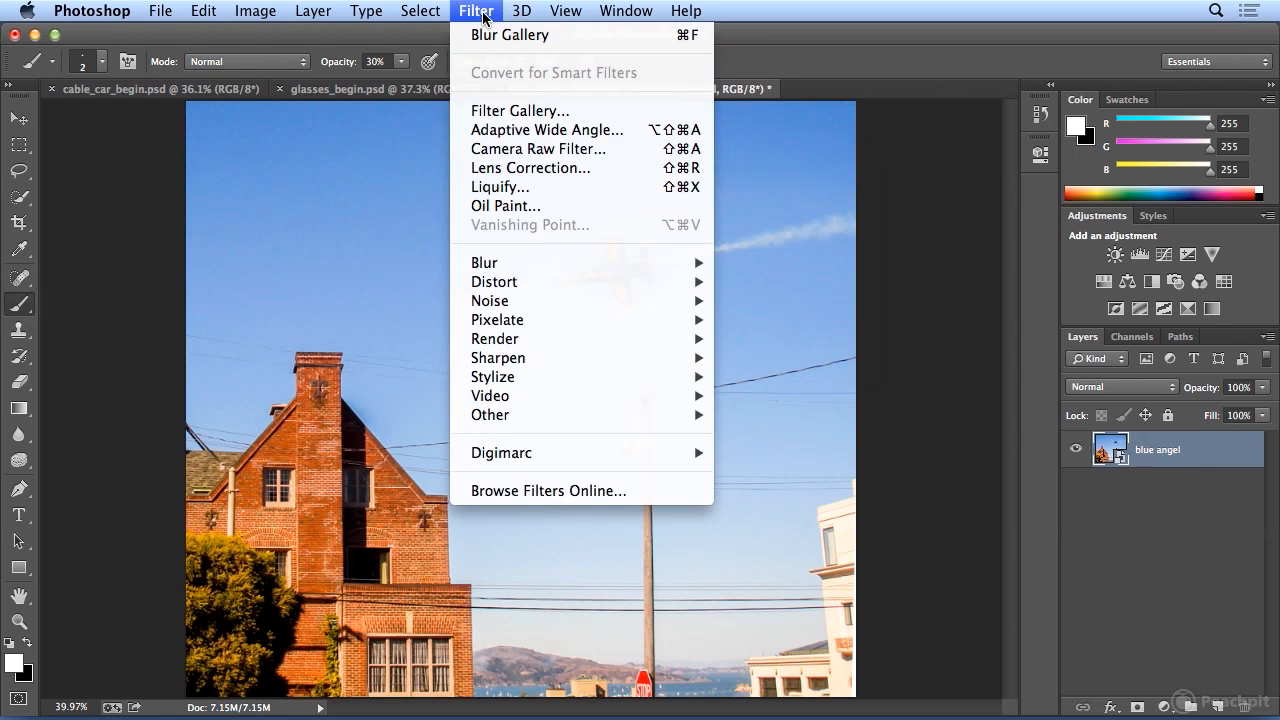
mouse_move(524, 262)
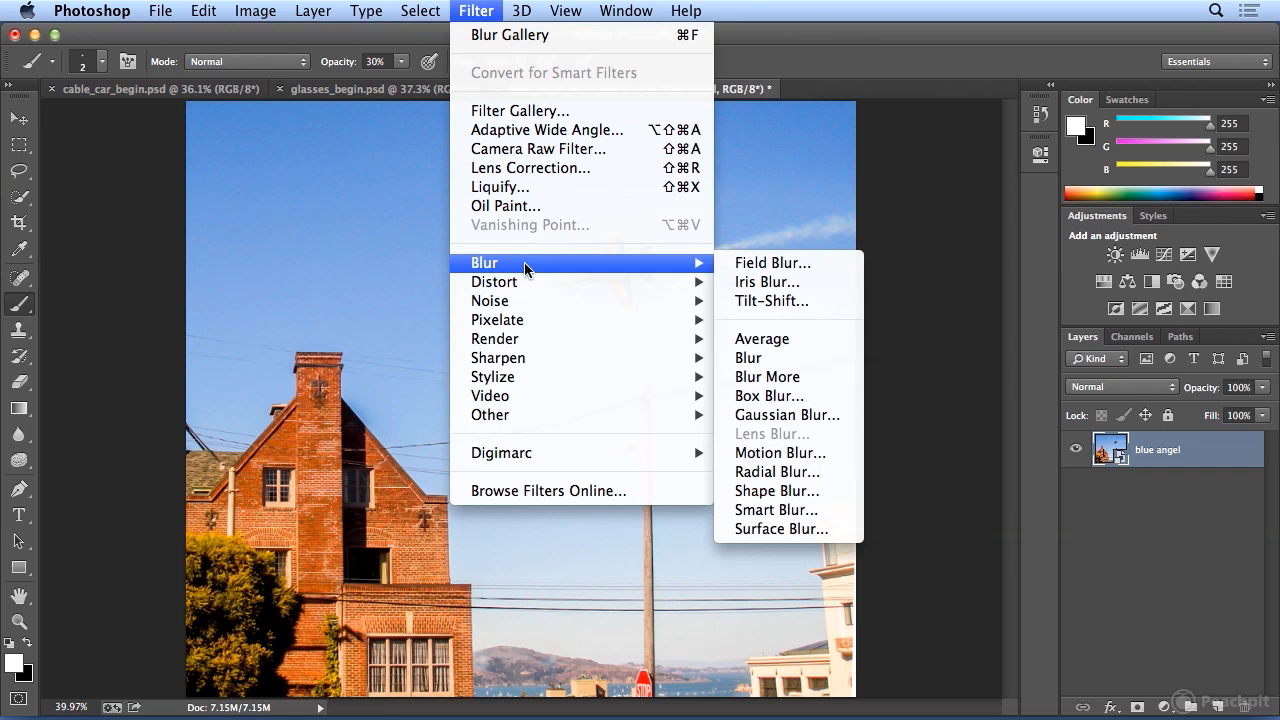
click(813, 286)
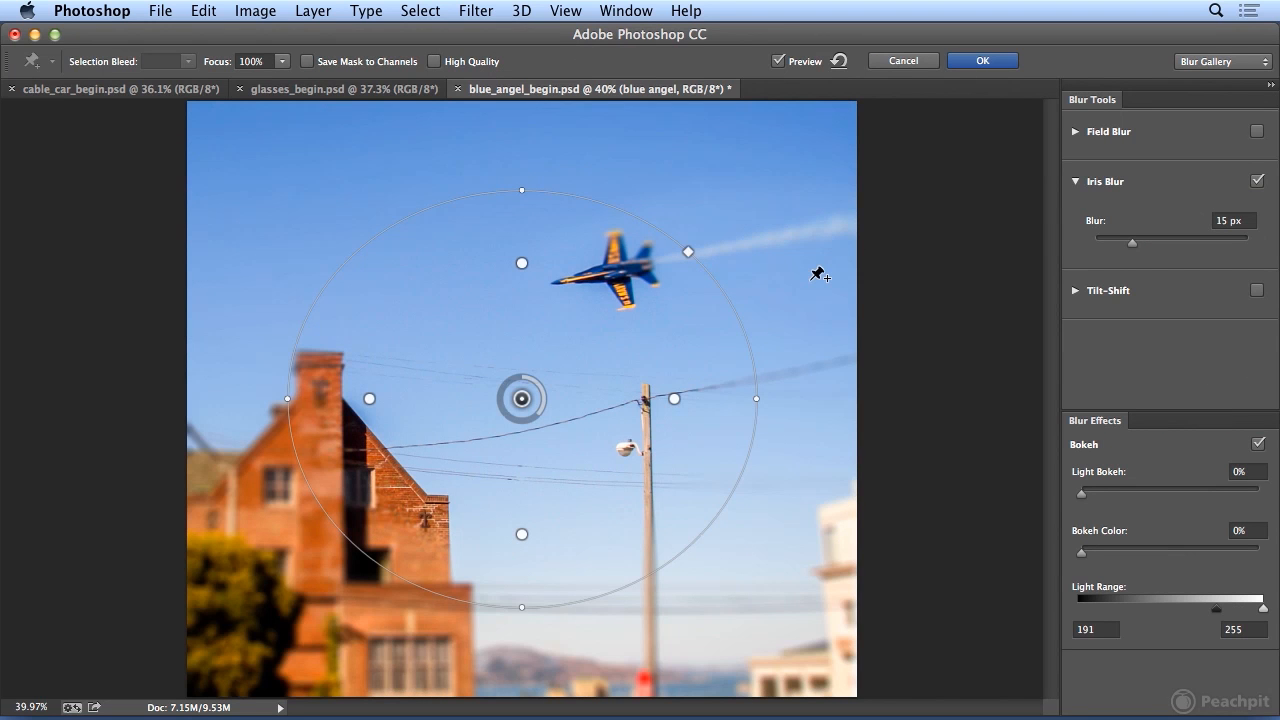
drag(527, 403, 616, 272)
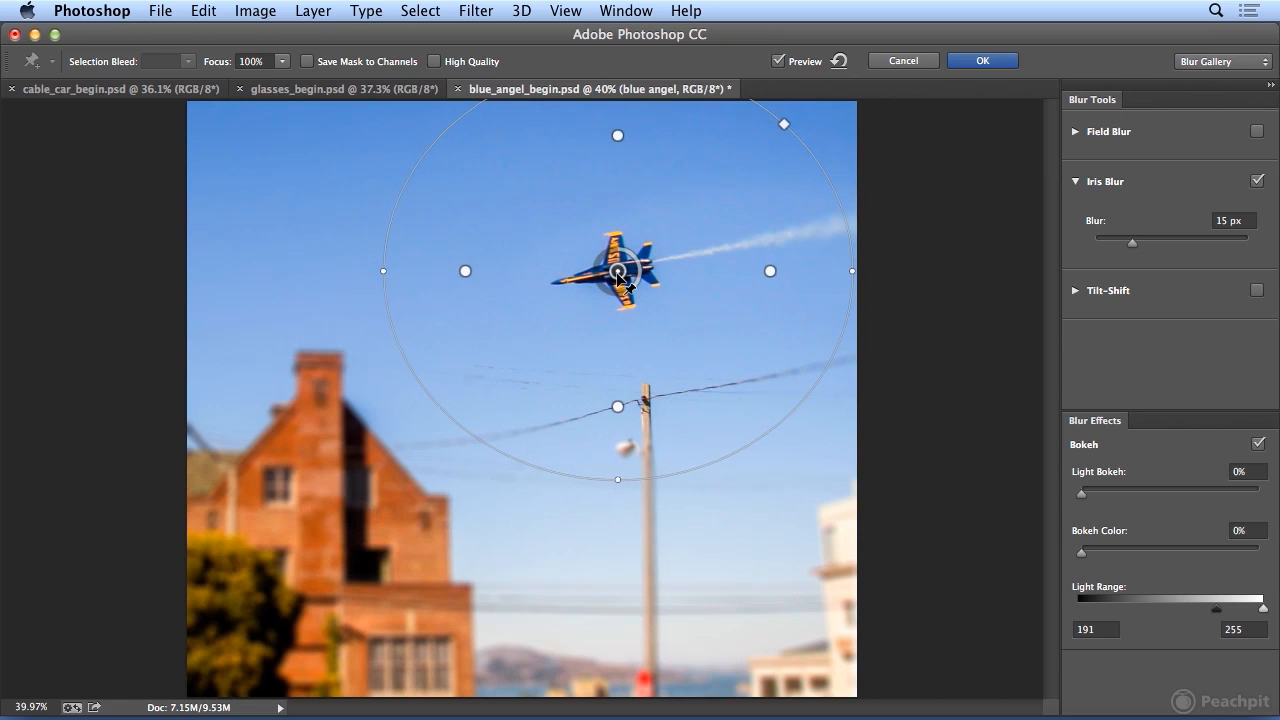
Shrink the iris ellipse in height and width around the jet and pull its sharp zone slightly inward.
drag(619, 483, 616, 380)
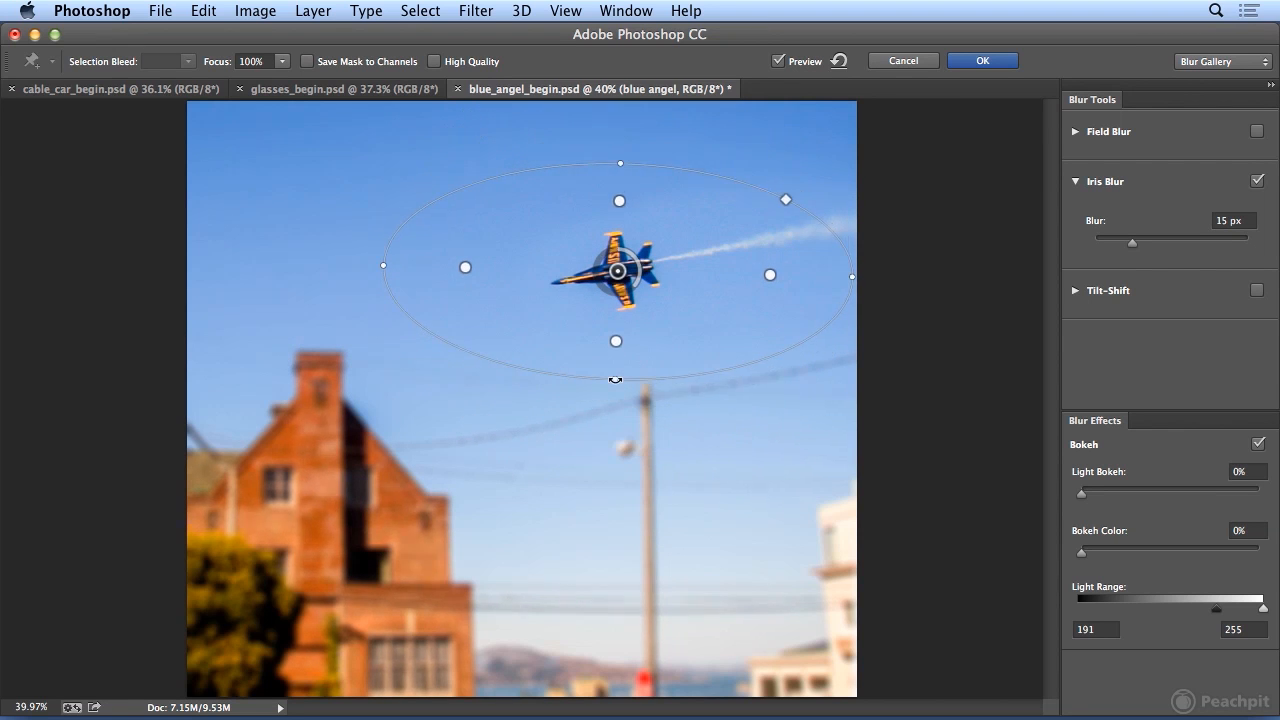
drag(384, 266, 497, 270)
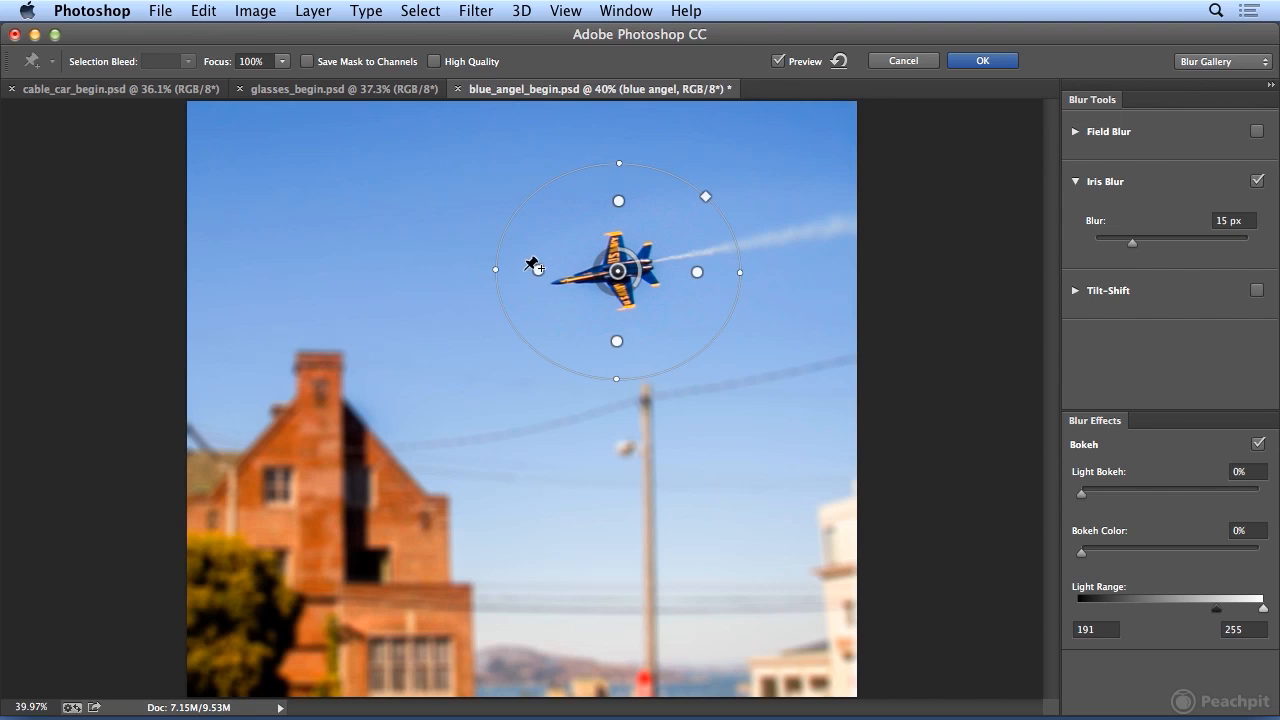
mouse_move(541, 269)
mouse_down()
mouse_move(512, 277)
mouse_move(546, 272)
mouse_up()
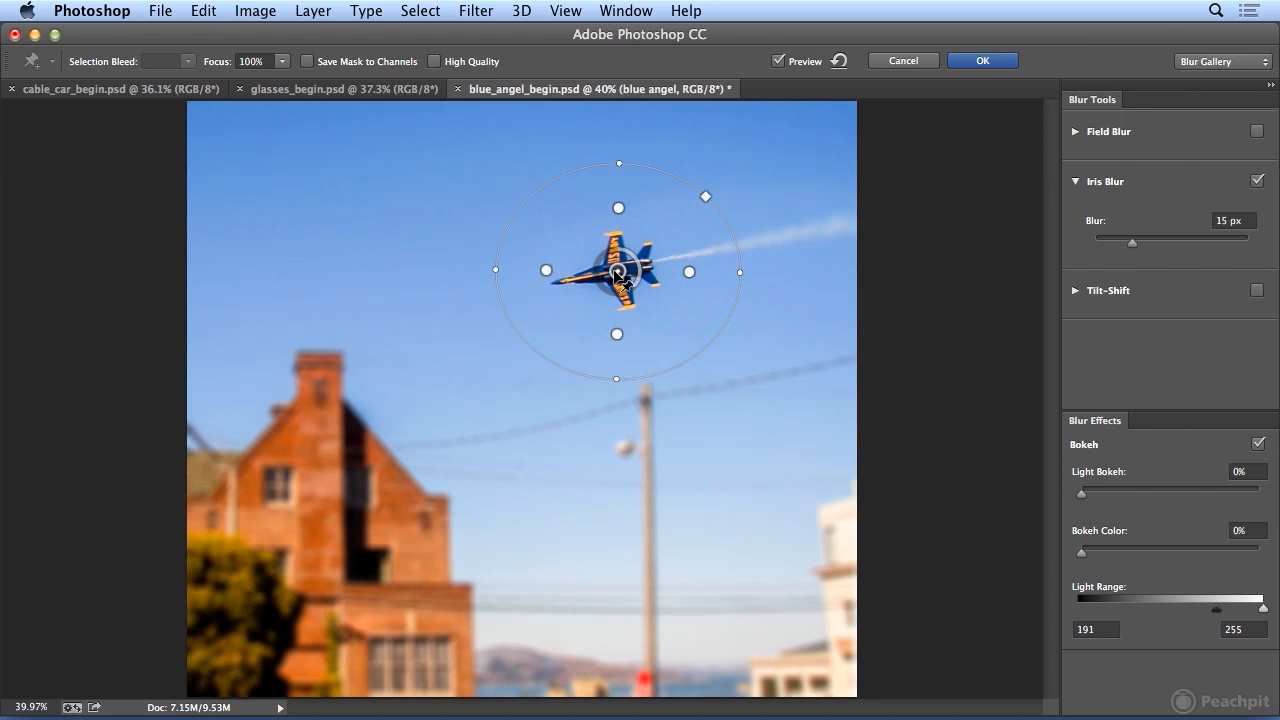
Stretch the iris ellipse vertically and widen its sharp zone, trying out a squarer boundary before returning to an ellipse.
mouse_move(616, 272)
mouse_down()
mouse_move(570, 257)
mouse_move(613, 271)
mouse_up()
drag(614, 378, 616, 422)
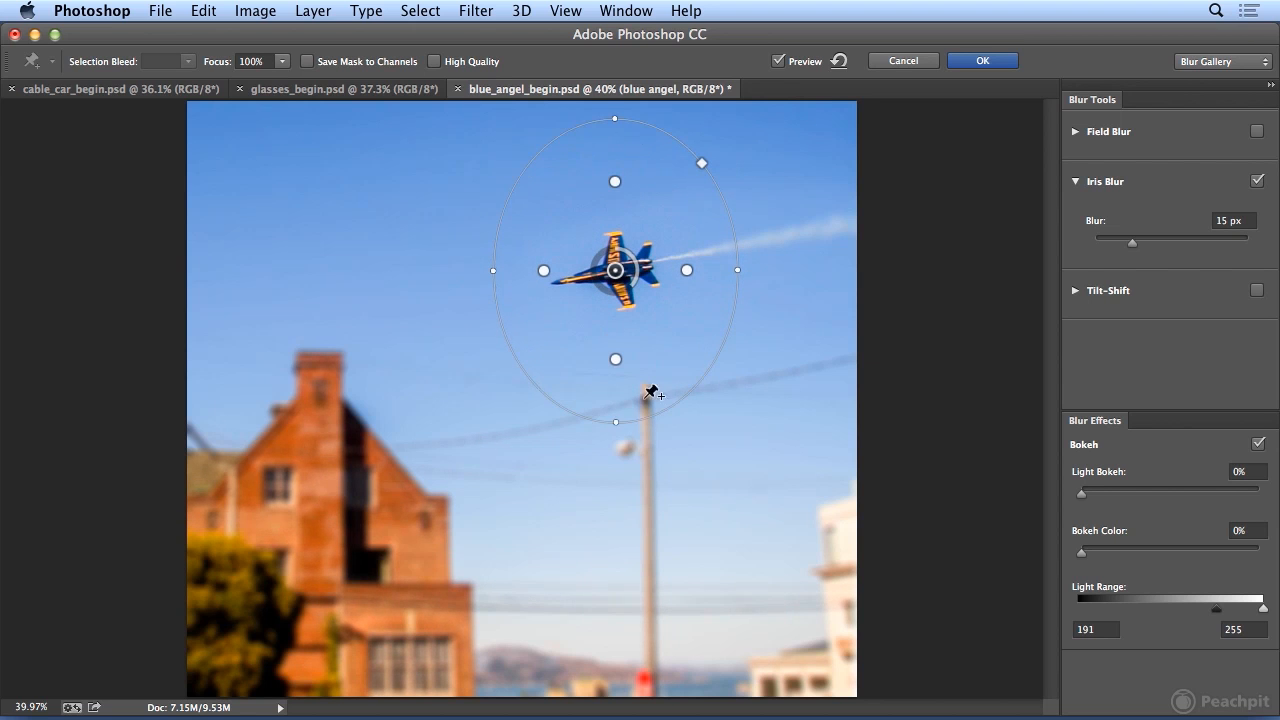
drag(615, 360, 616, 393)
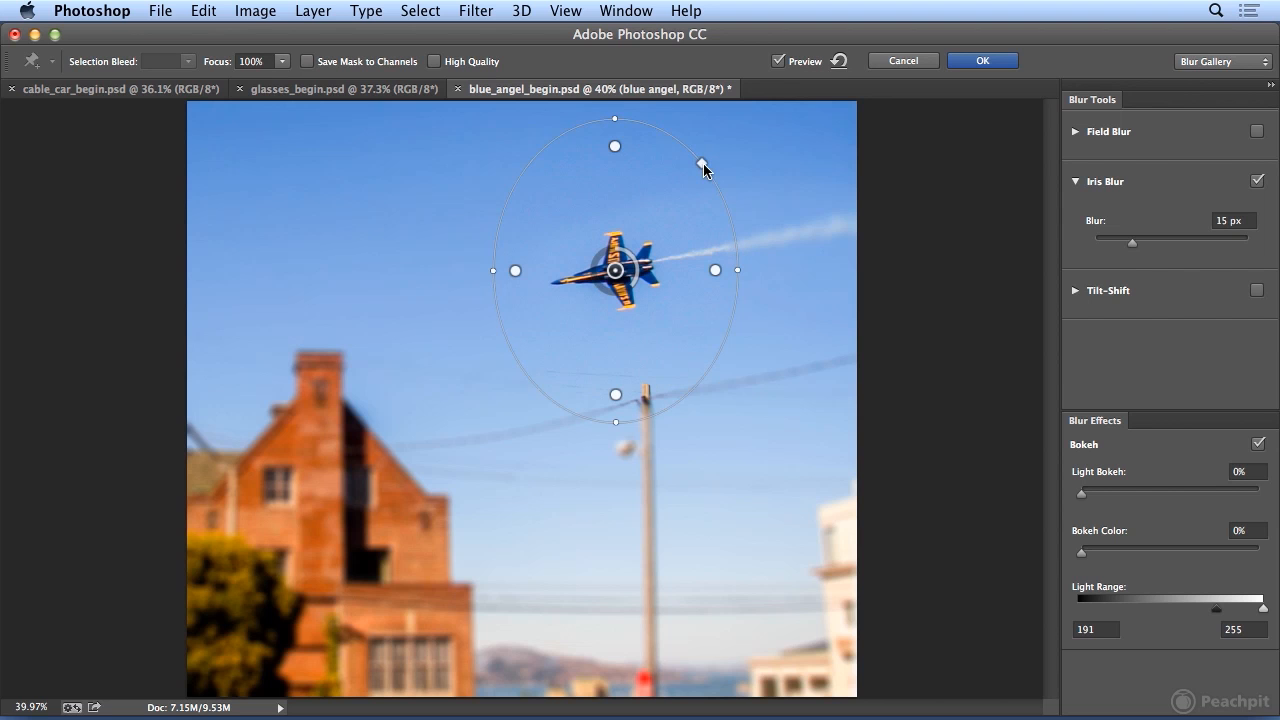
drag(701, 164, 812, 123)
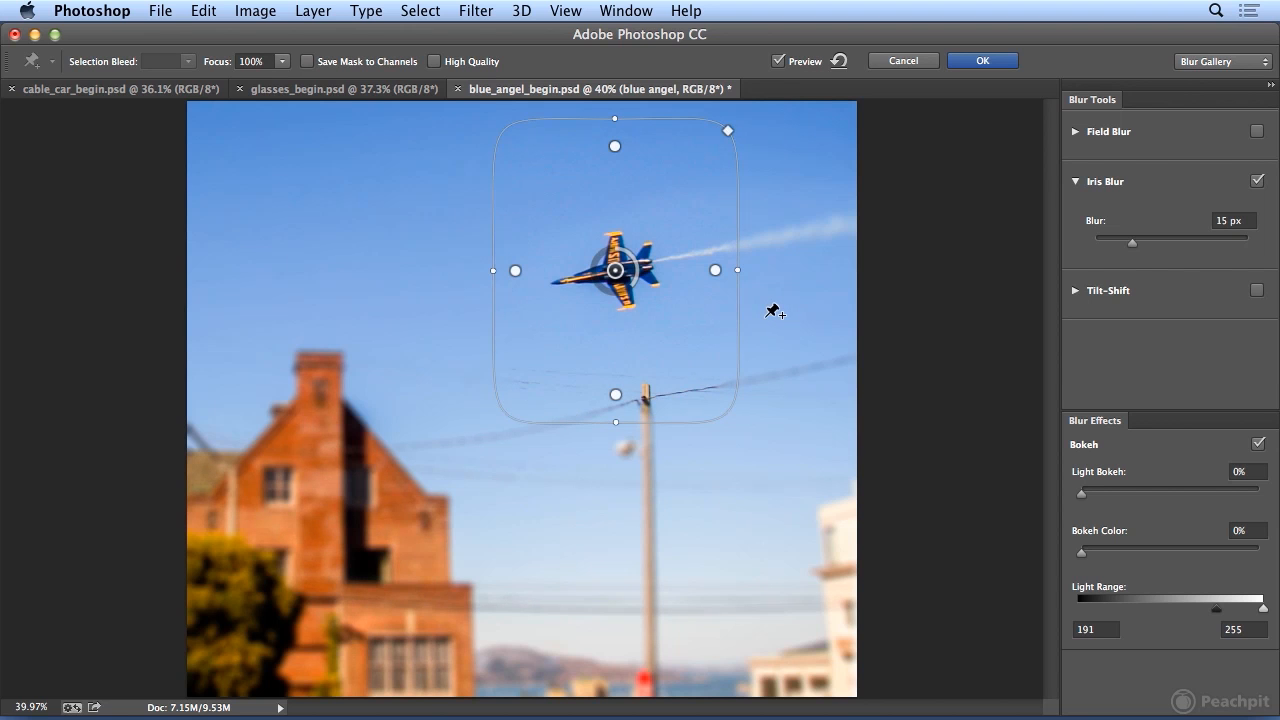
drag(727, 133, 651, 194)
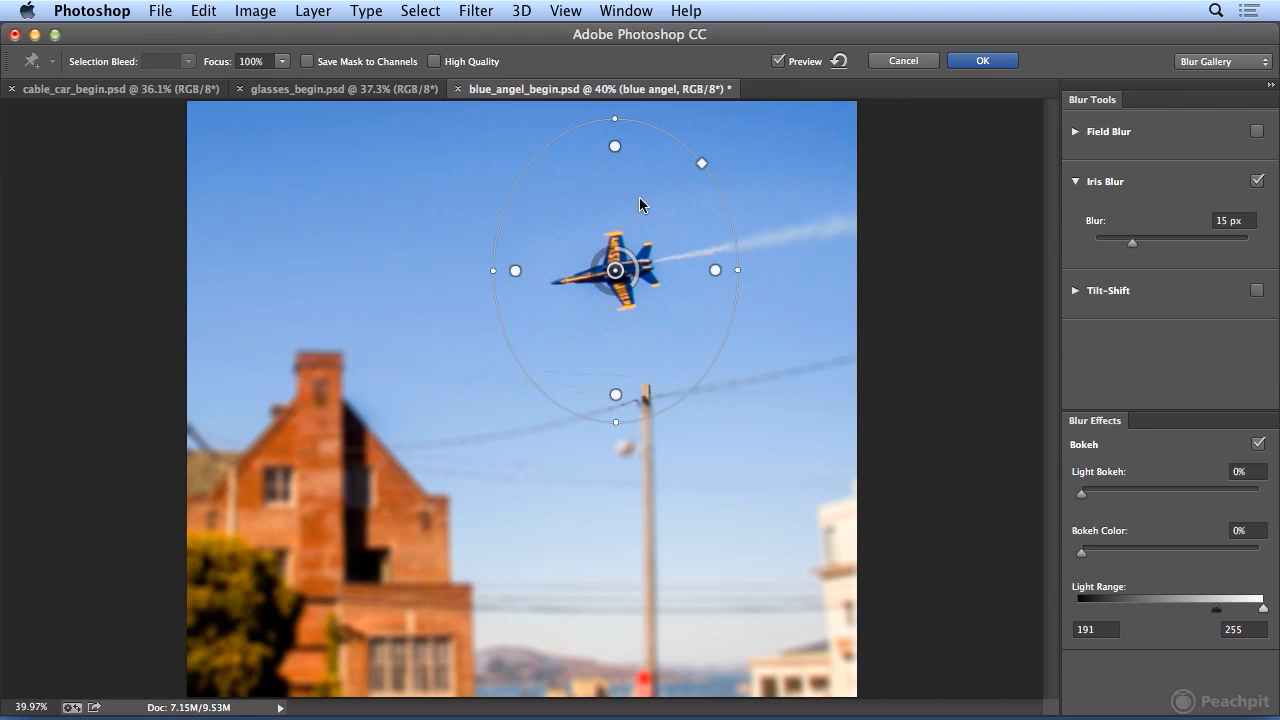
Tighten the iris ellipse and its sharp zone around the jet, and apply the filter with a 44 px blur.
drag(616, 117, 611, 163)
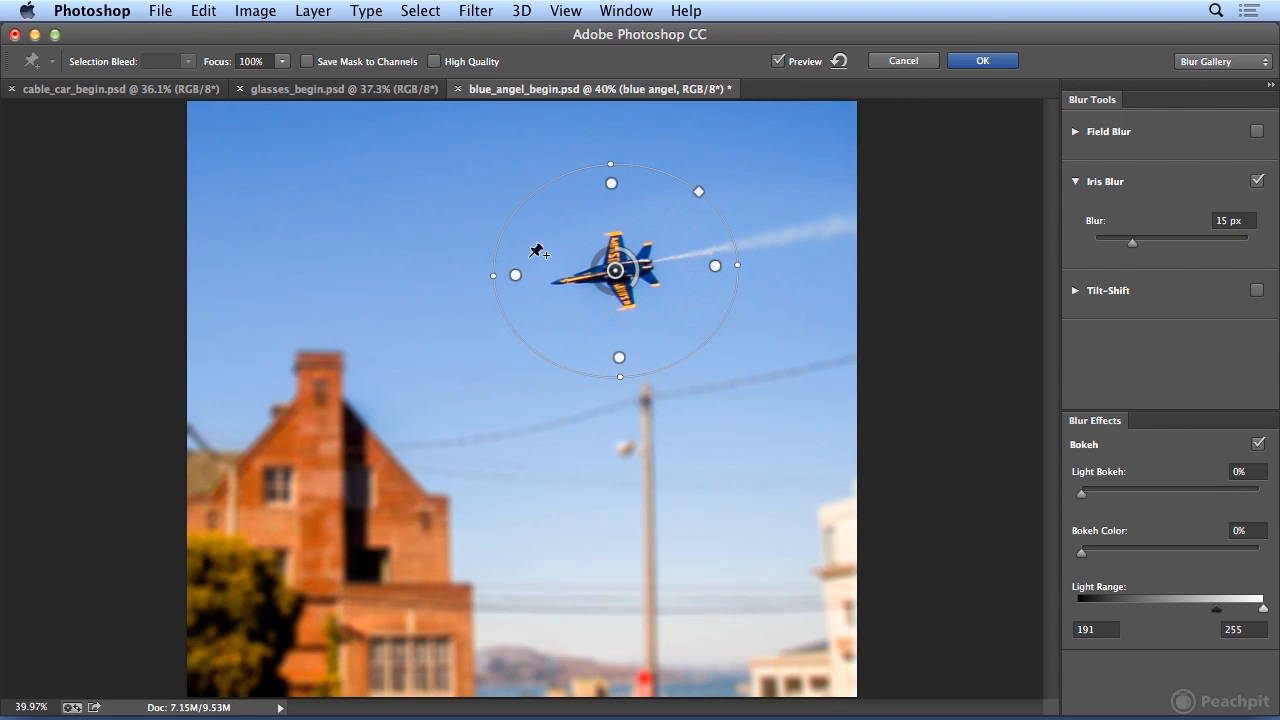
drag(516, 276, 531, 276)
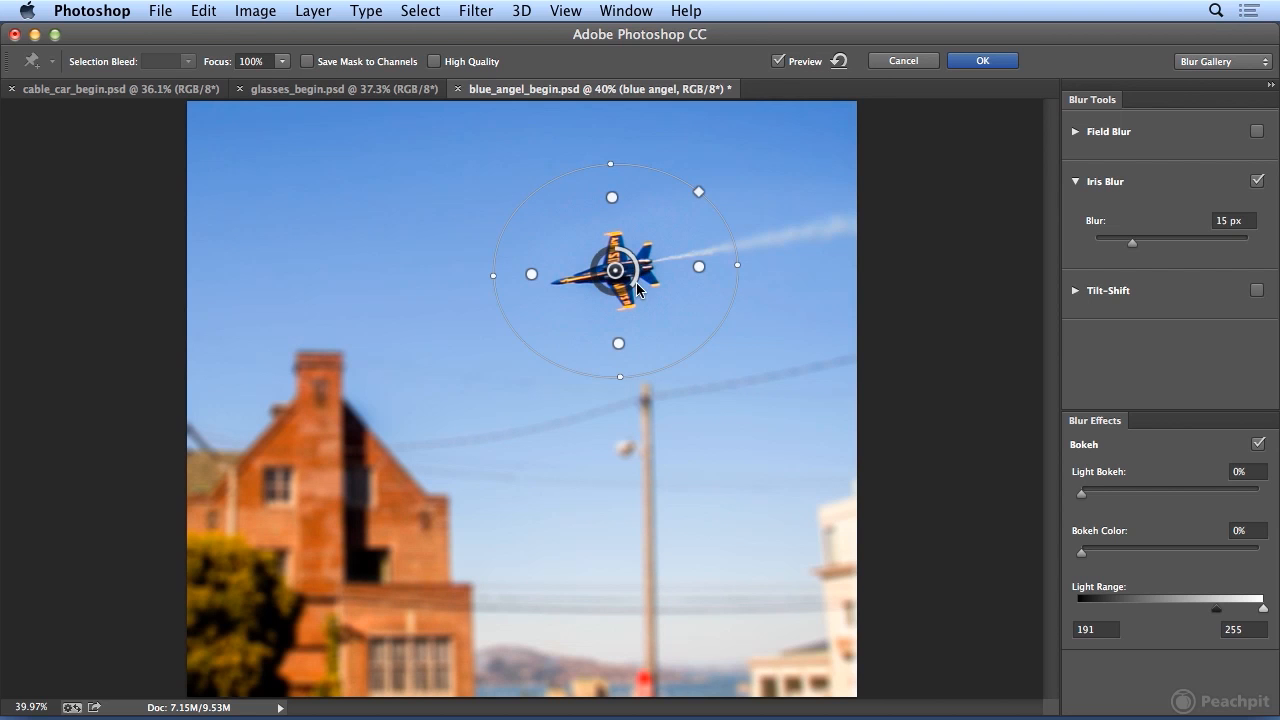
drag(636, 283, 598, 285)
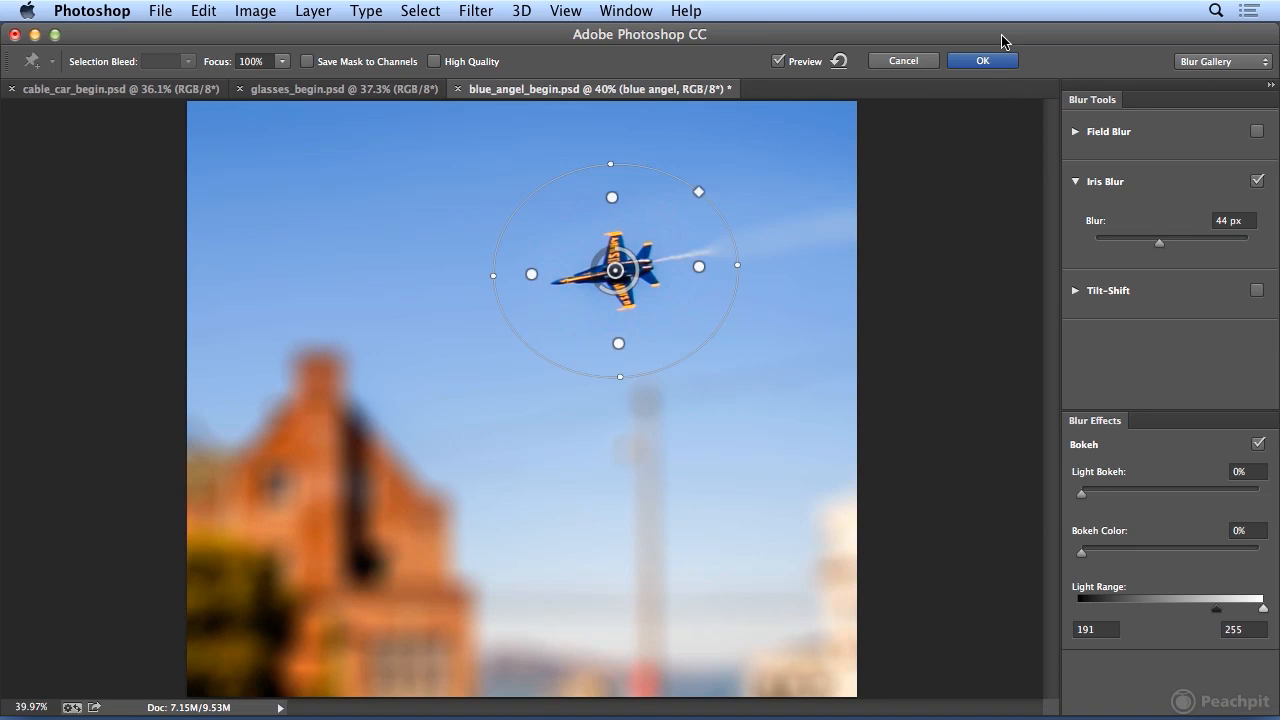
click(982, 62)
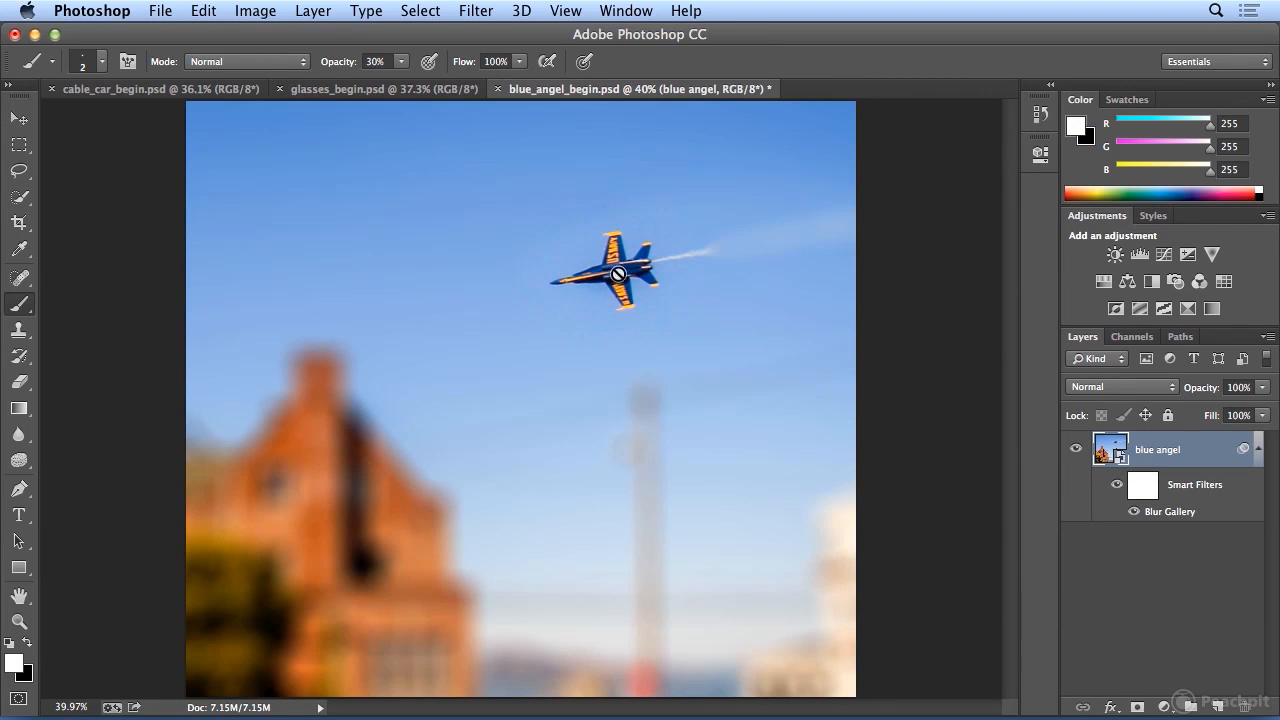
Reopen the Blur Gallery smart filter and widen, shift and tilt the iris ellipse to cover the jet and its smoke trail.
double_click(1195, 511)
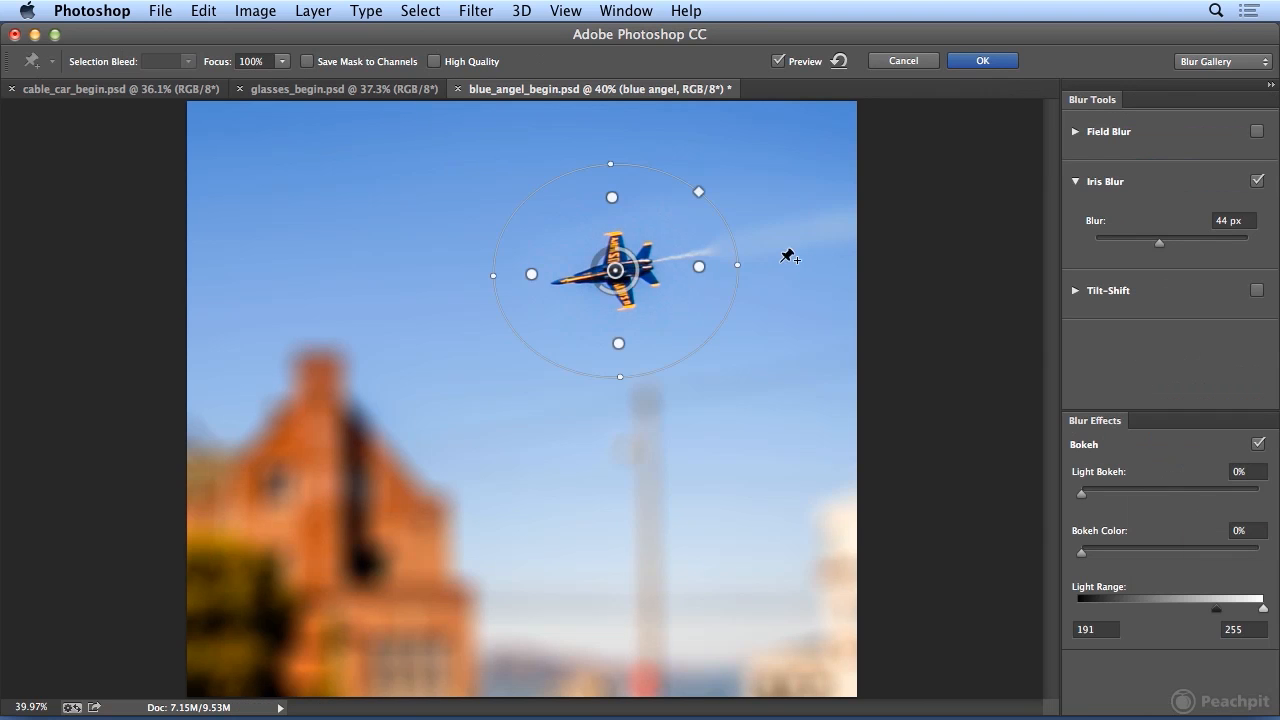
drag(736, 267, 851, 246)
drag(616, 270, 650, 260)
drag(889, 240, 883, 215)
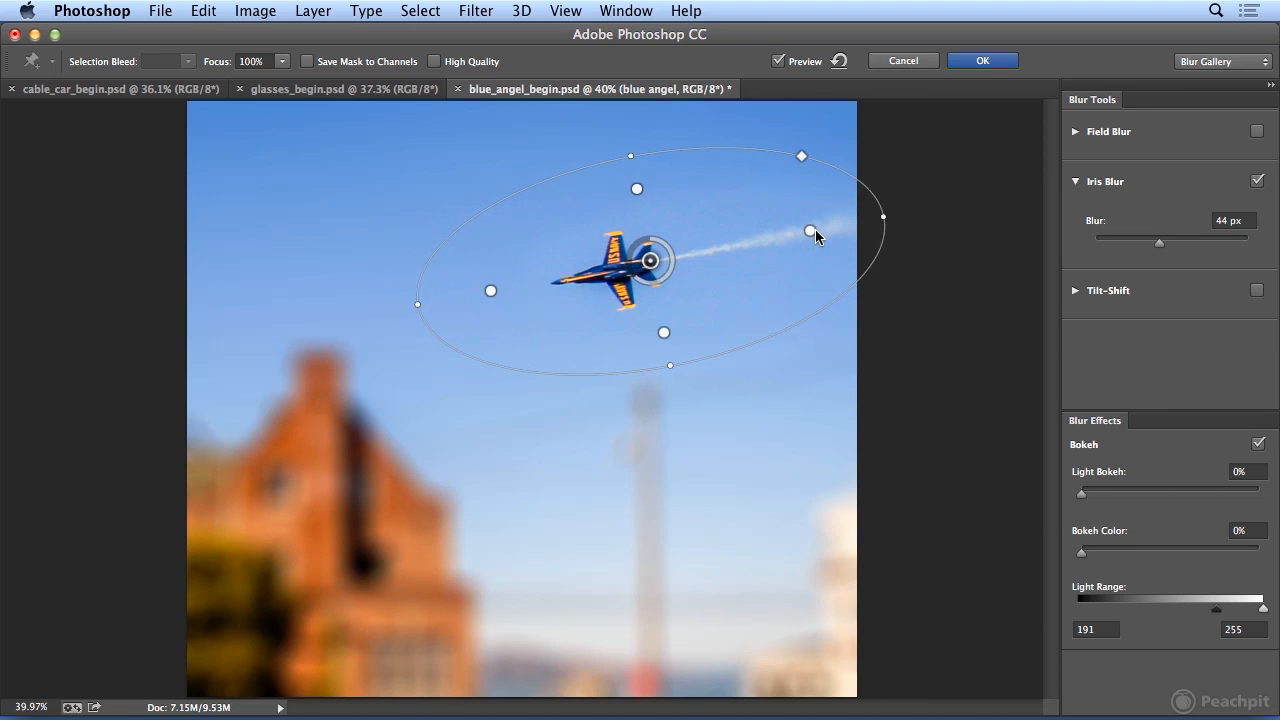
Adjust the sharp zone asymmetrically, extending it along the smoke trail to the ellipse's edge and pulling it closer around the jet elsewhere.
drag(818, 228, 883, 219)
drag(490, 291, 520, 287)
mouse_move(636, 188)
mouse_down()
mouse_move(639, 206)
mouse_move(625, 203)
mouse_up()
drag(663, 337, 661, 328)
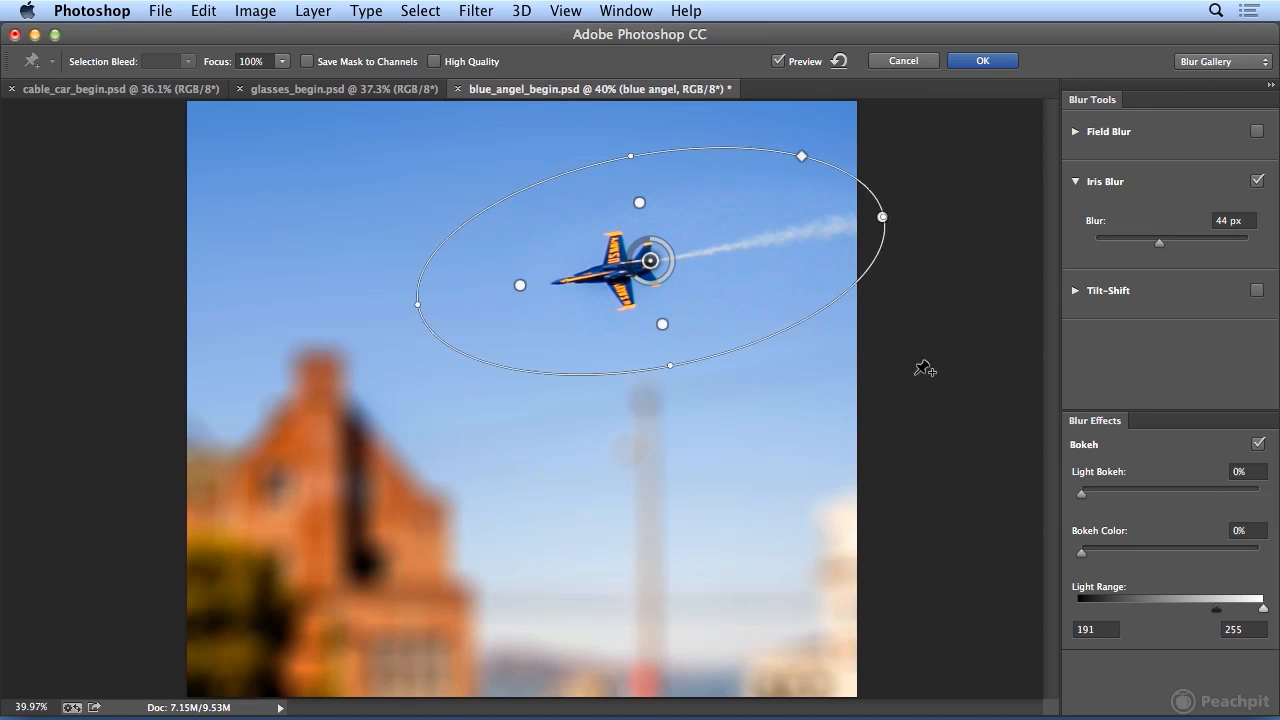
Set the iris blur amount to 26 px and apply the edited filter.
drag(638, 277, 782, 271)
mouse_move(1163, 244)
mouse_down()
mouse_move(1120, 250)
mouse_move(1147, 250)
mouse_up()
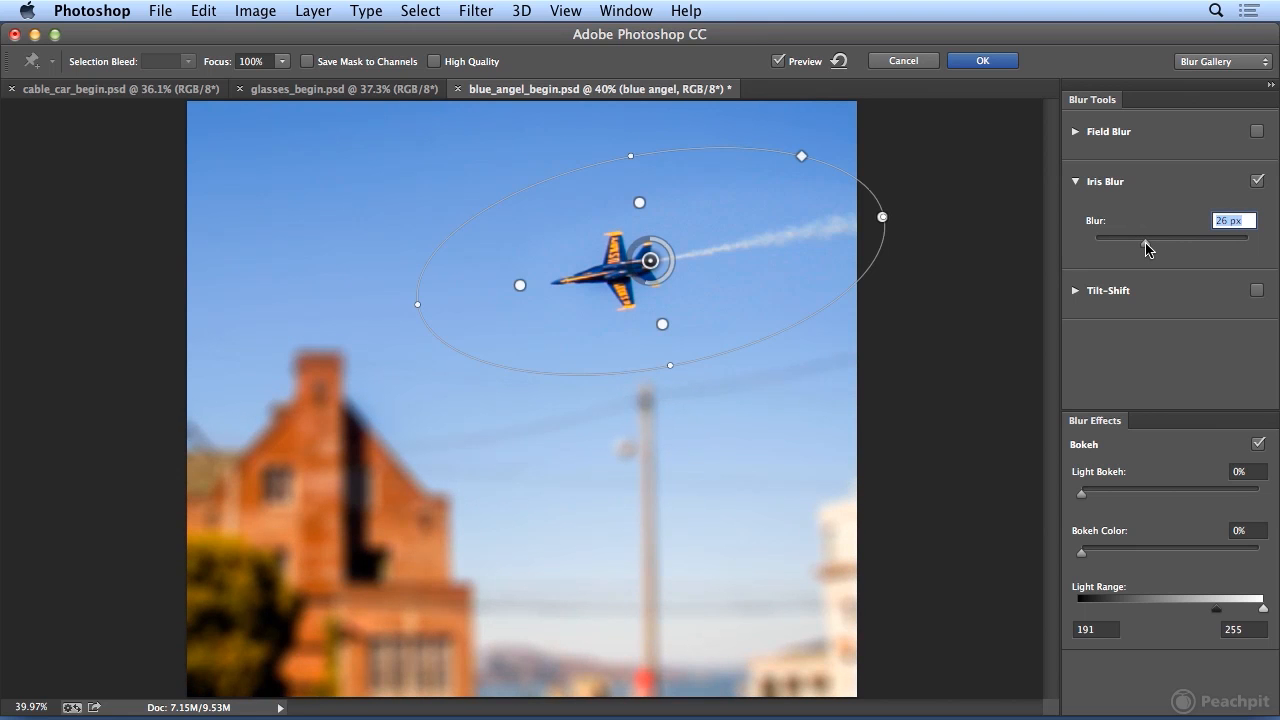
click(983, 61)
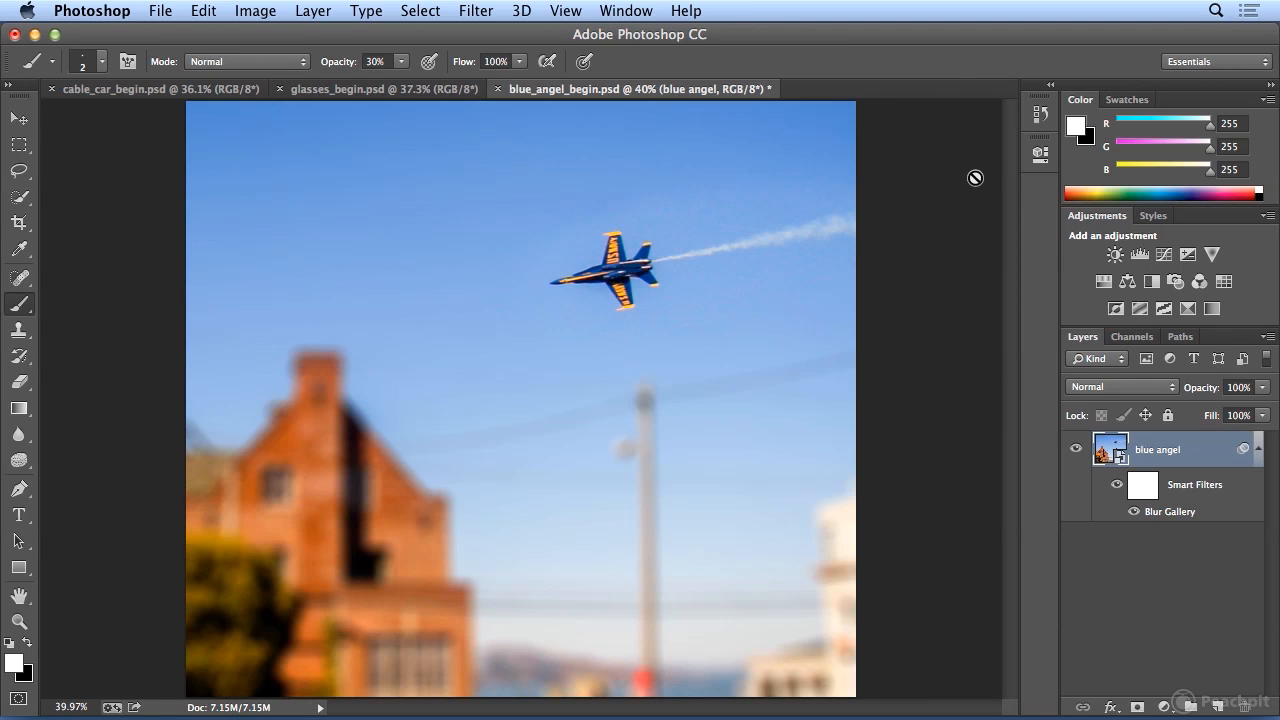
Switch to cable_car_begin.psd and convert its Background layer for smart filters.
click(163, 91)
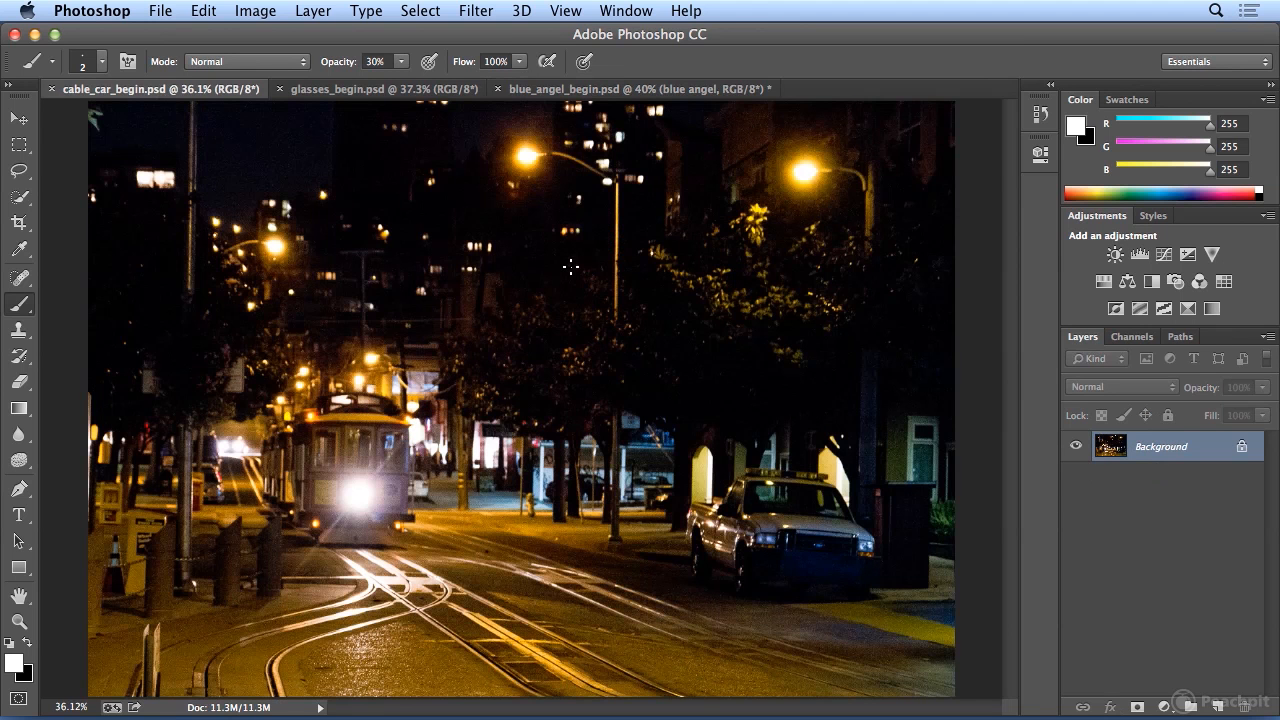
key(super+minus)
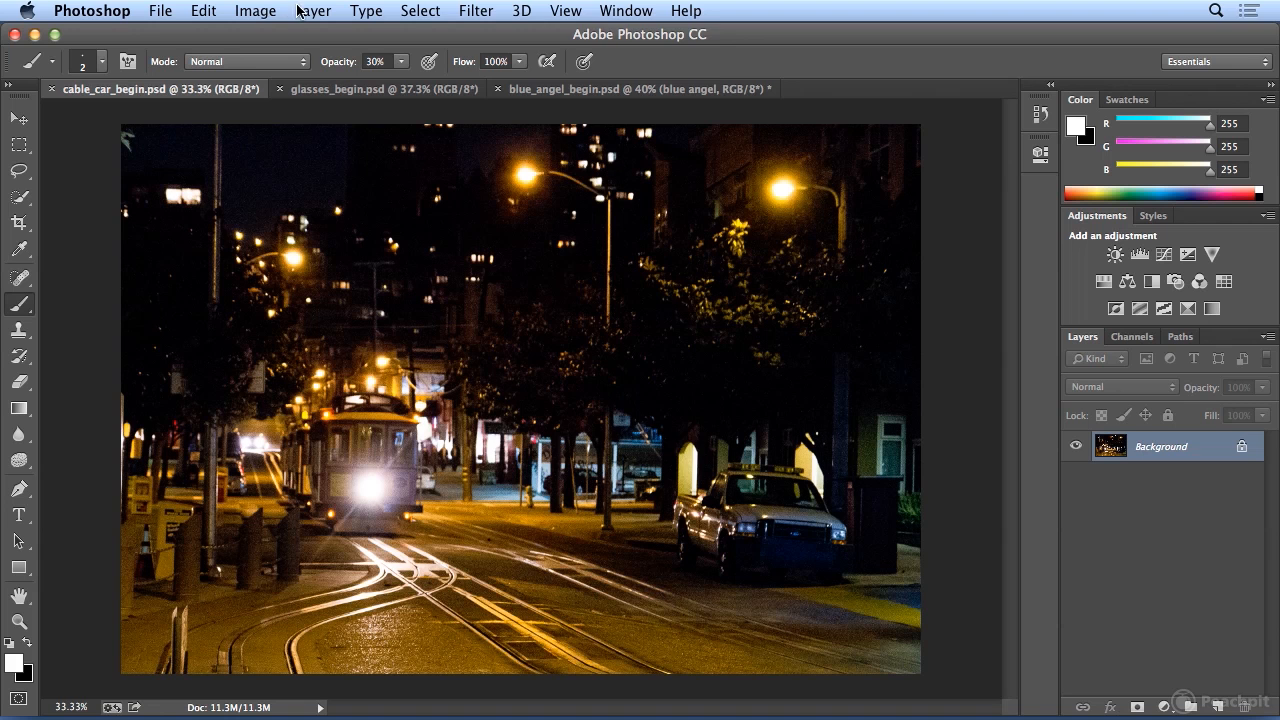
click(476, 11)
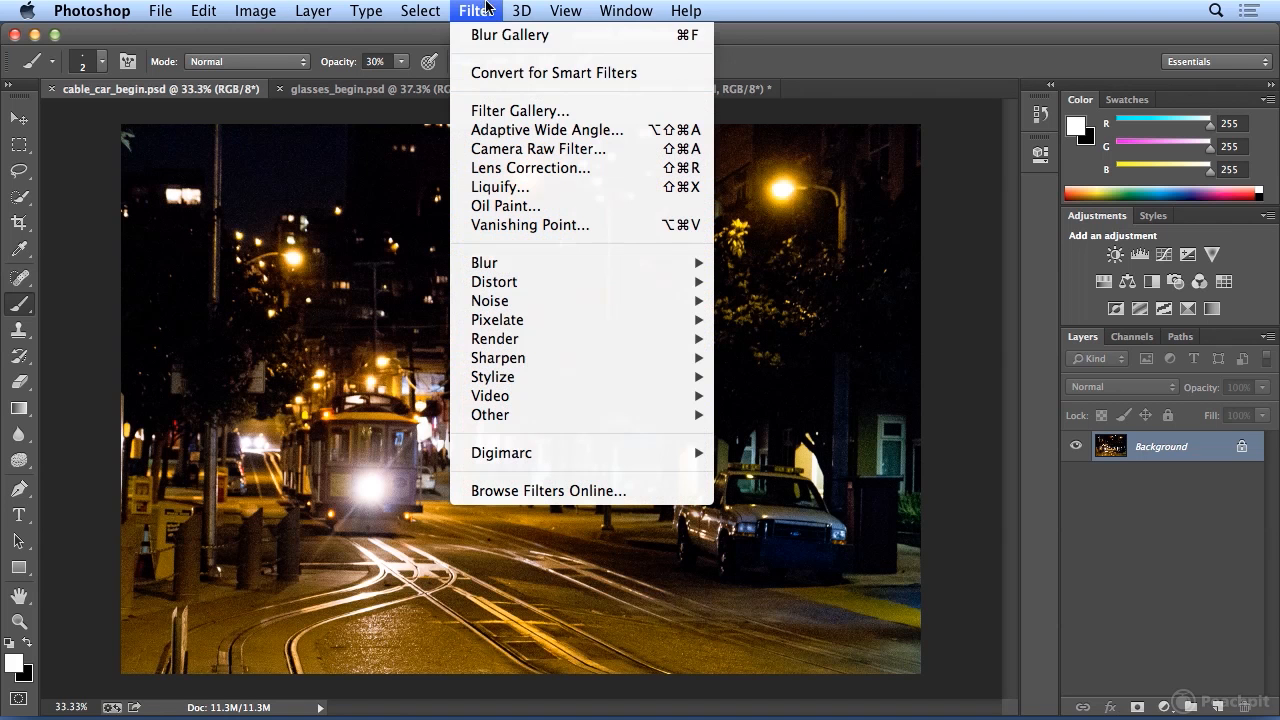
click(491, 73)
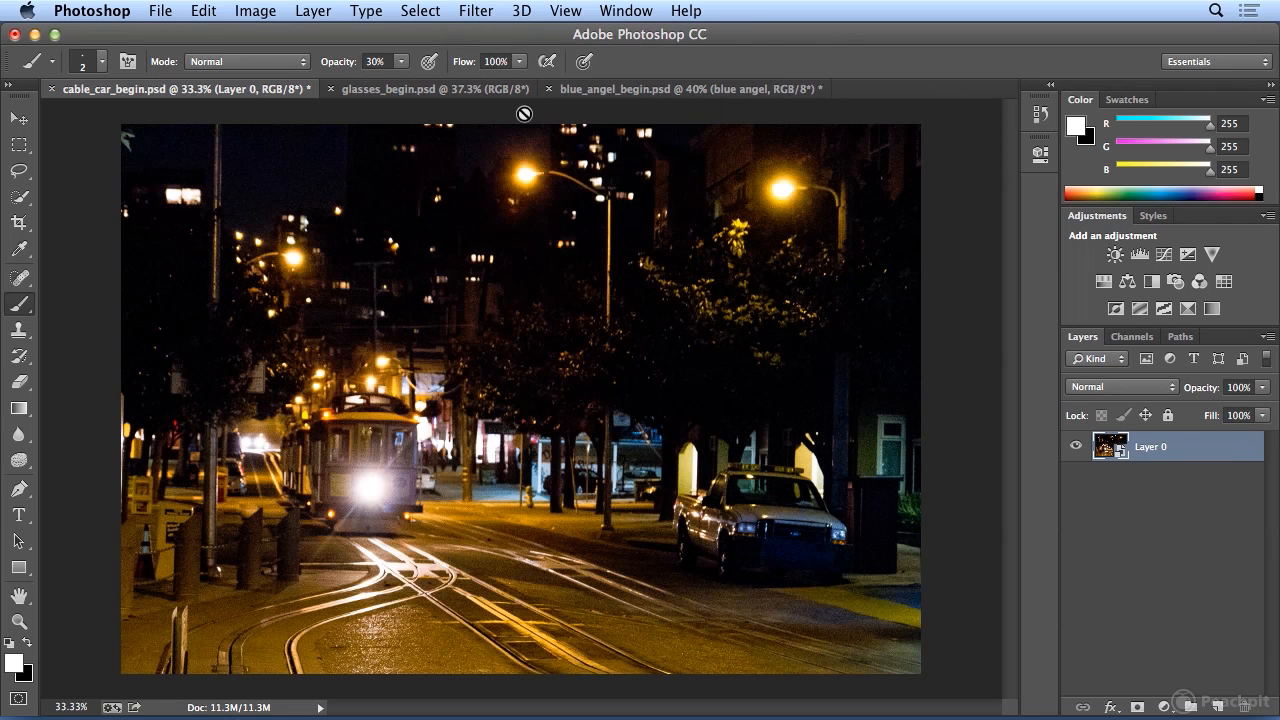
Rename the converted layer as "cable car".
double_click(1150, 447)
text(cable car)
key(Return)
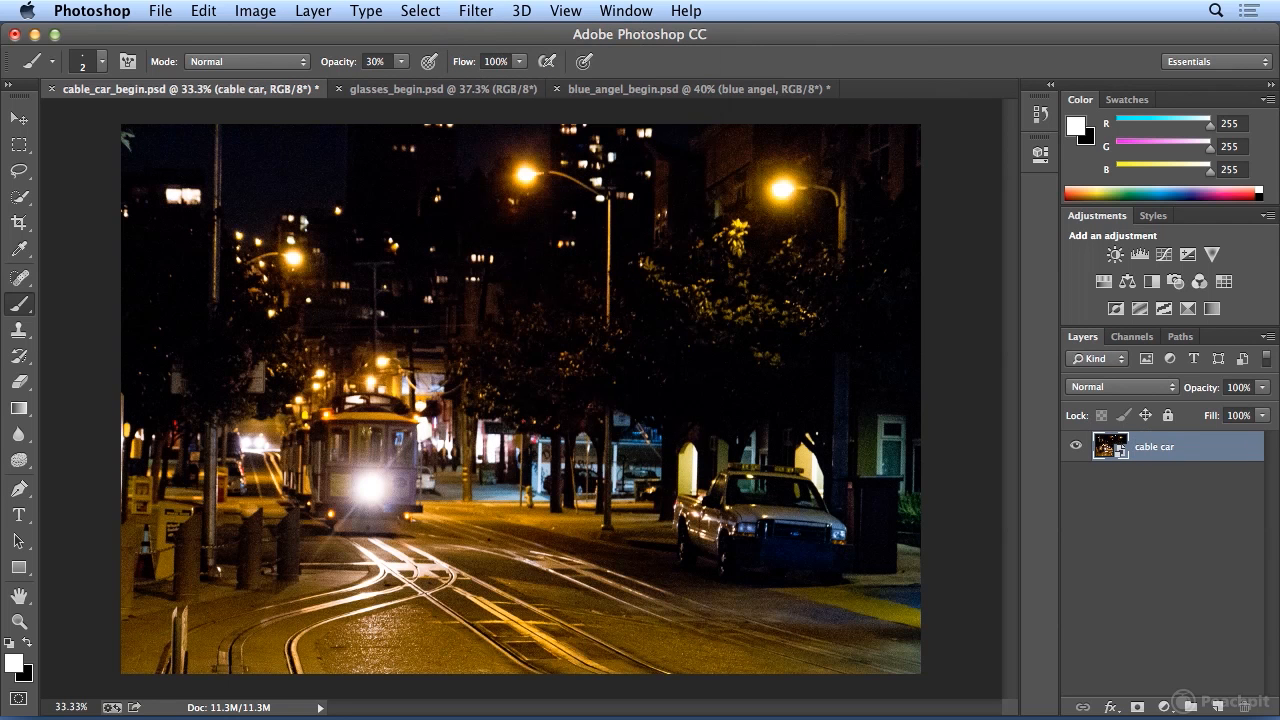
Start a Field Blur with an 18 px pin just below the rightmost streetlight, and add a second pin on the foreground tracks.
click(497, 14)
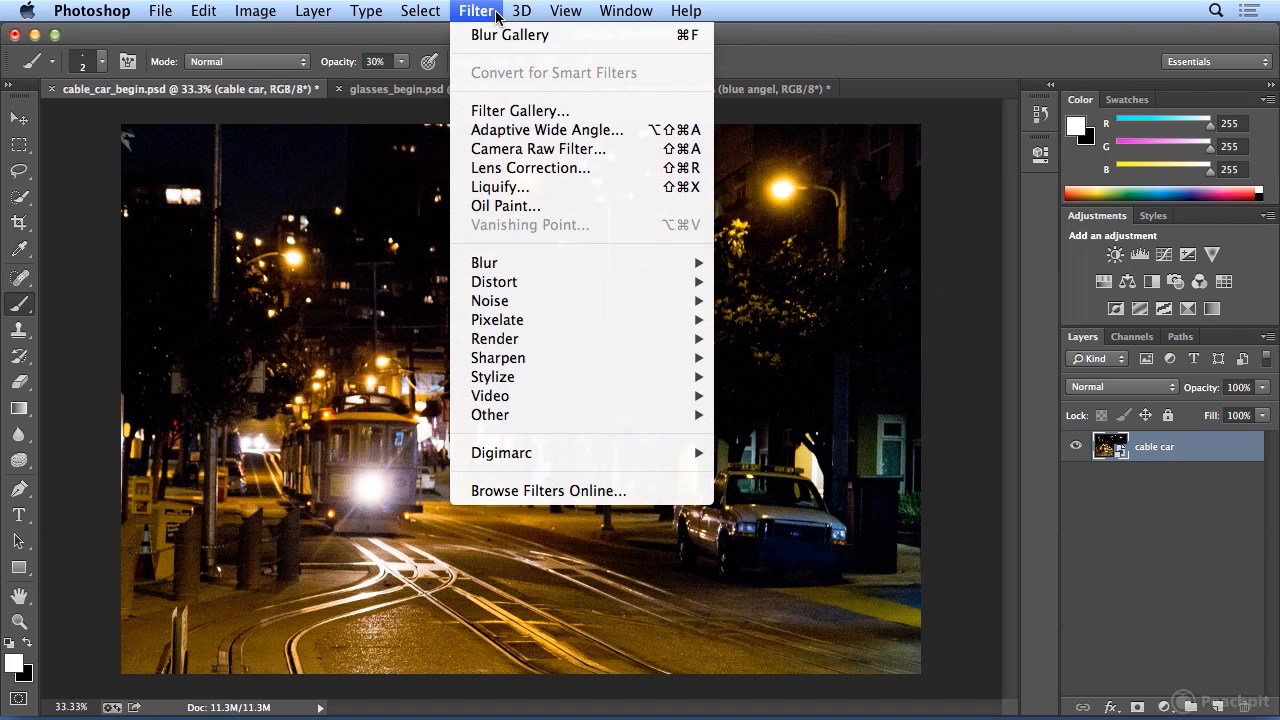
mouse_move(543, 263)
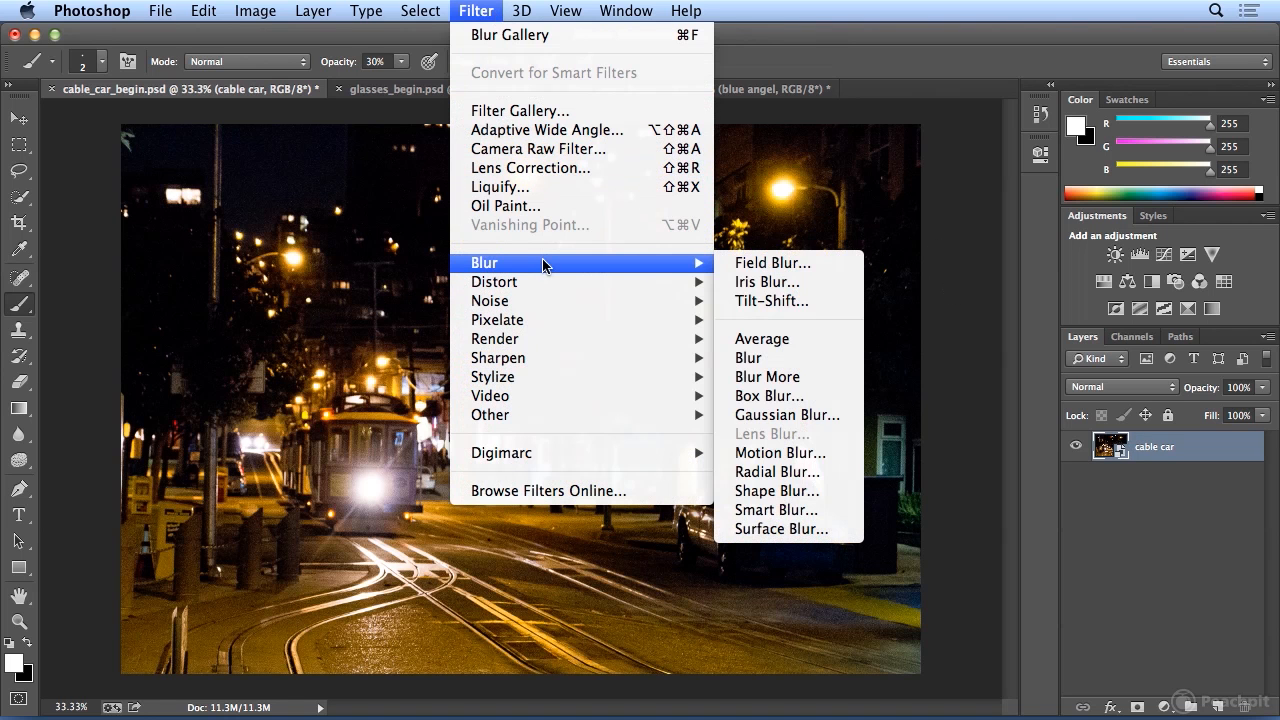
click(768, 263)
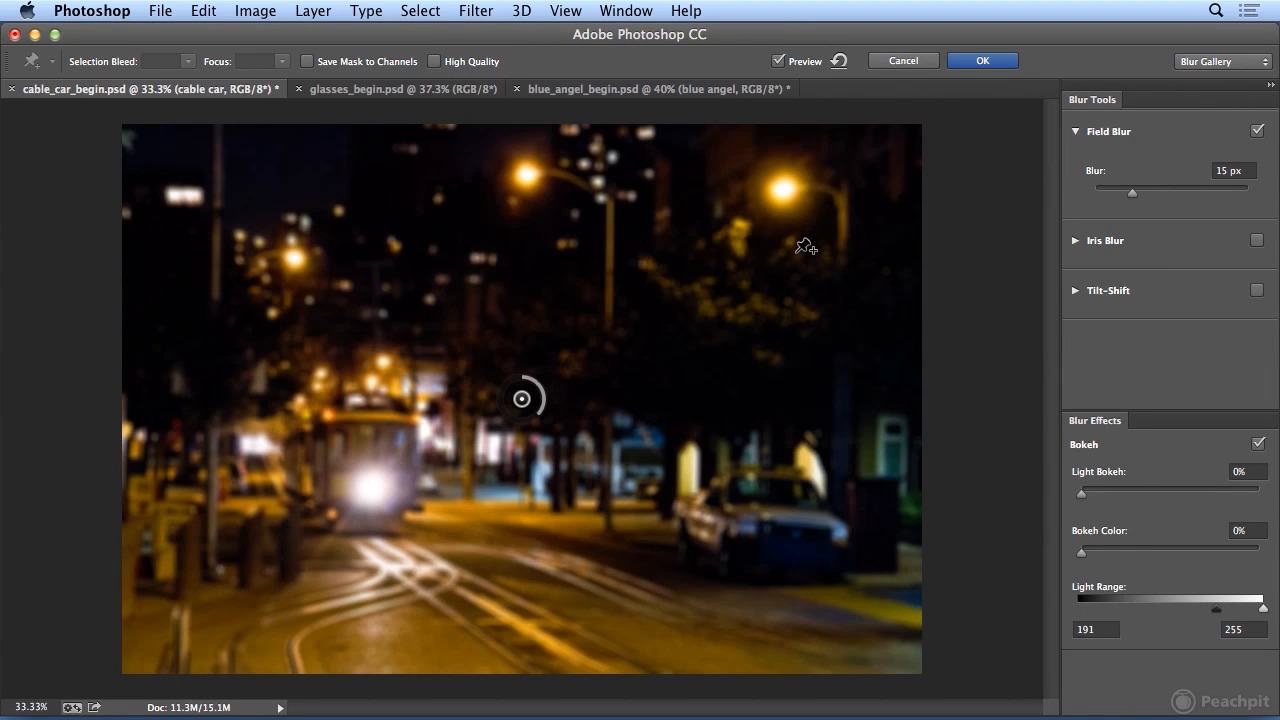
drag(522, 399, 811, 267)
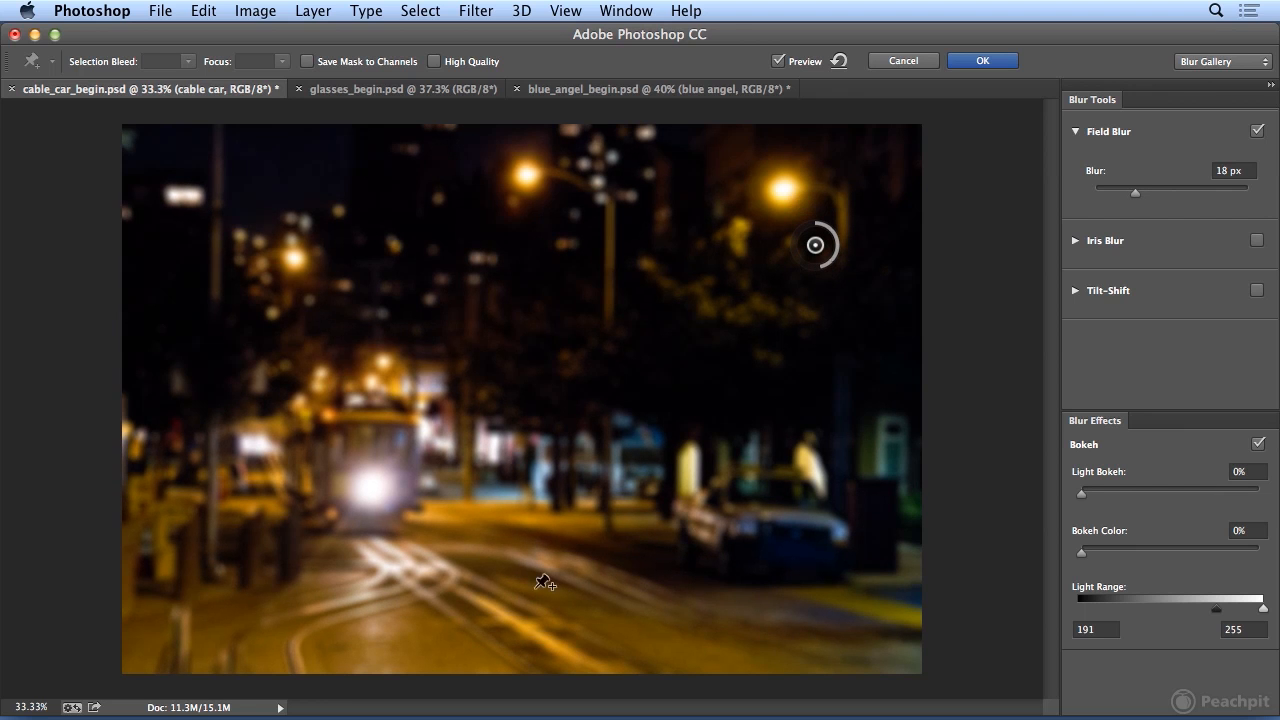
click(453, 597)
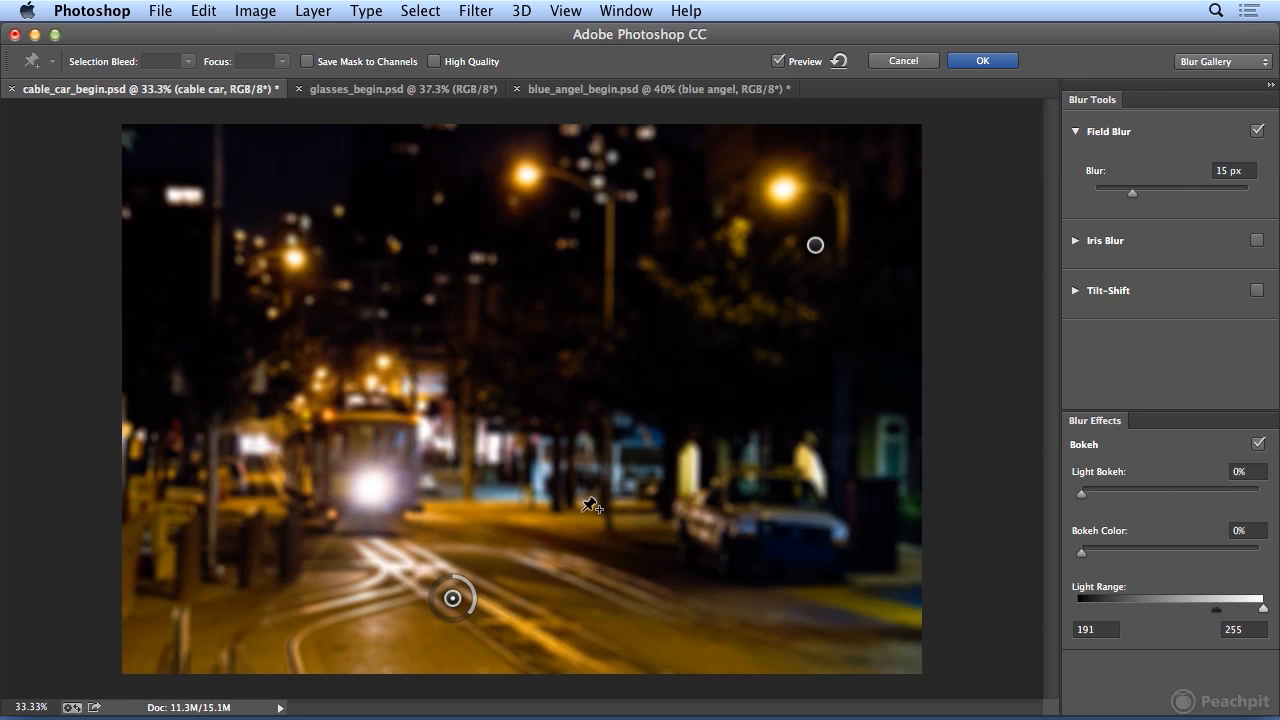
Move the foreground tracks pin down toward the image's bottom edge and set its blur to 0 px.
drag(1132, 193, 1072, 203)
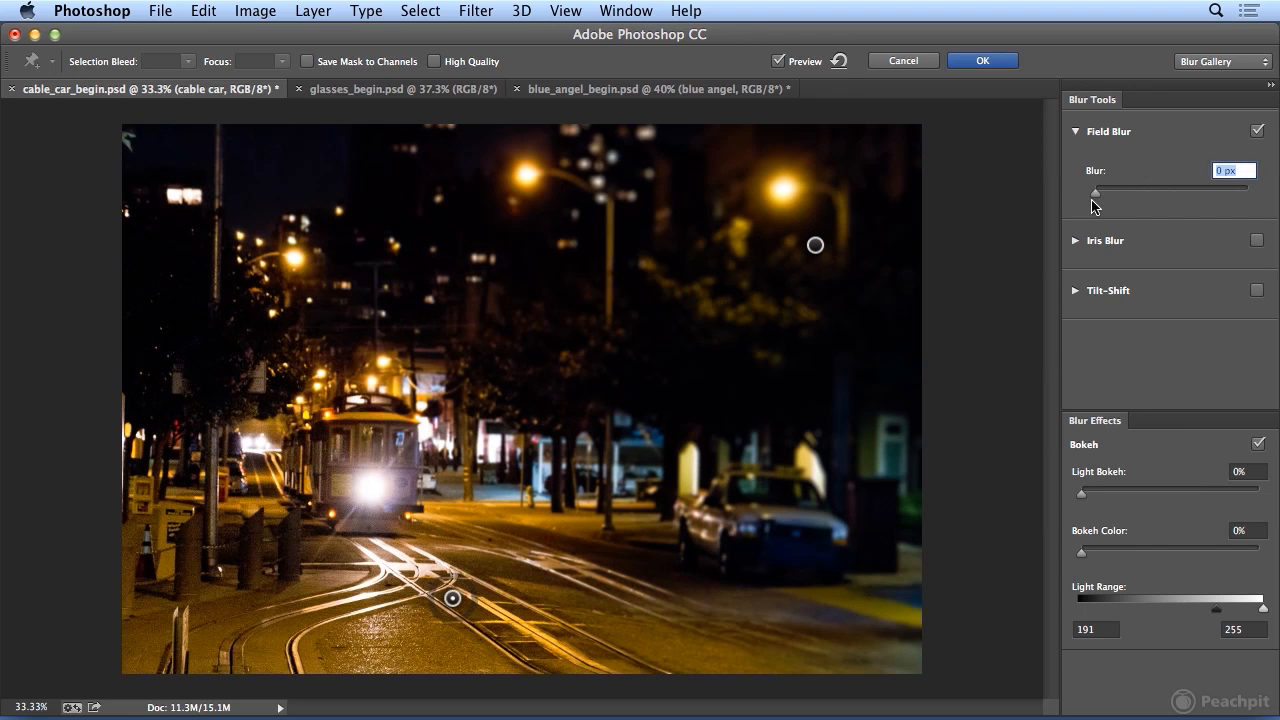
mouse_move(454, 602)
mouse_down()
mouse_move(455, 632)
mouse_move(452, 606)
mouse_move(441, 617)
mouse_up()
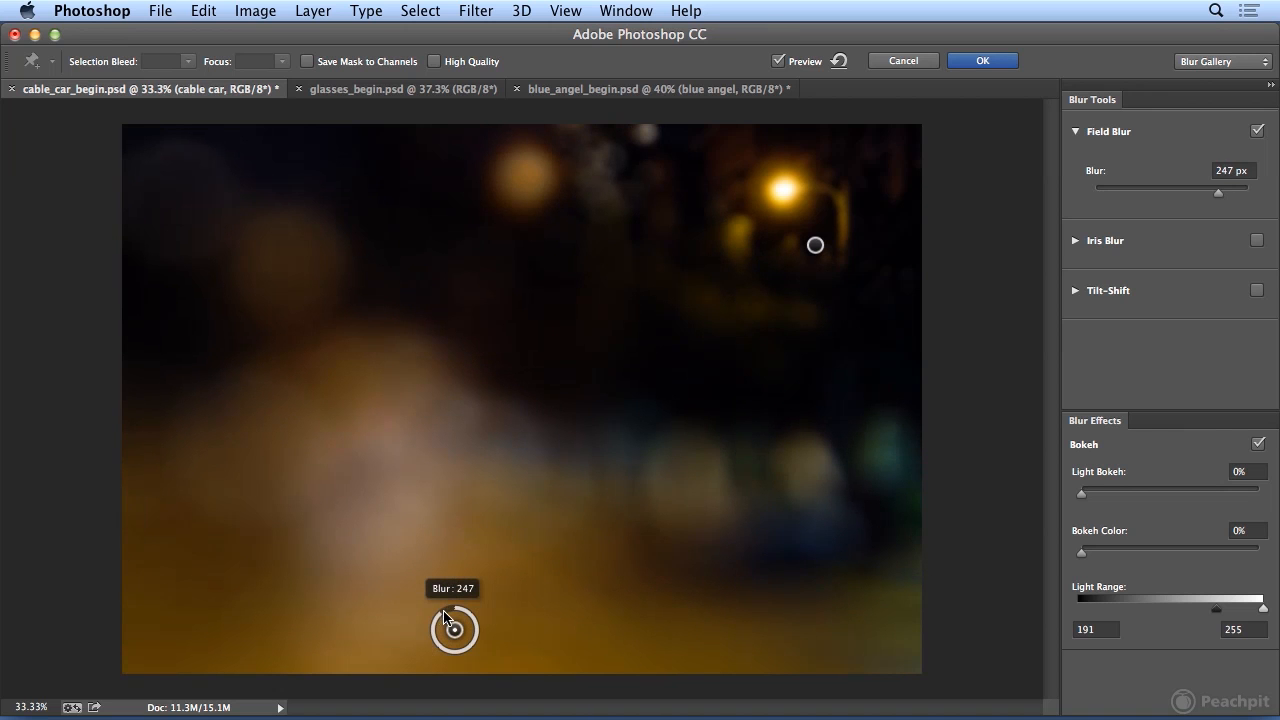
drag(1217, 195, 1079, 195)
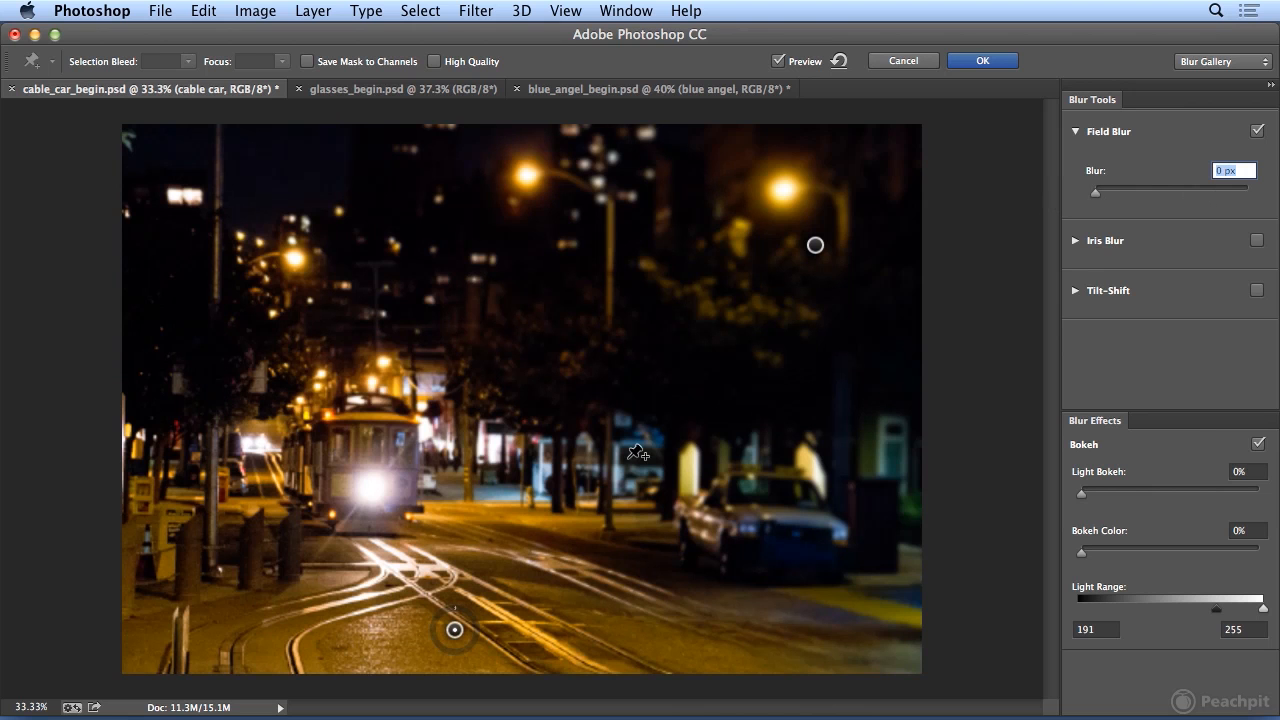
Add a 28 px blur pin in the dark sky near the image's top centre and a 36 px pin at its upper left.
click(458, 176)
drag(472, 190, 449, 206)
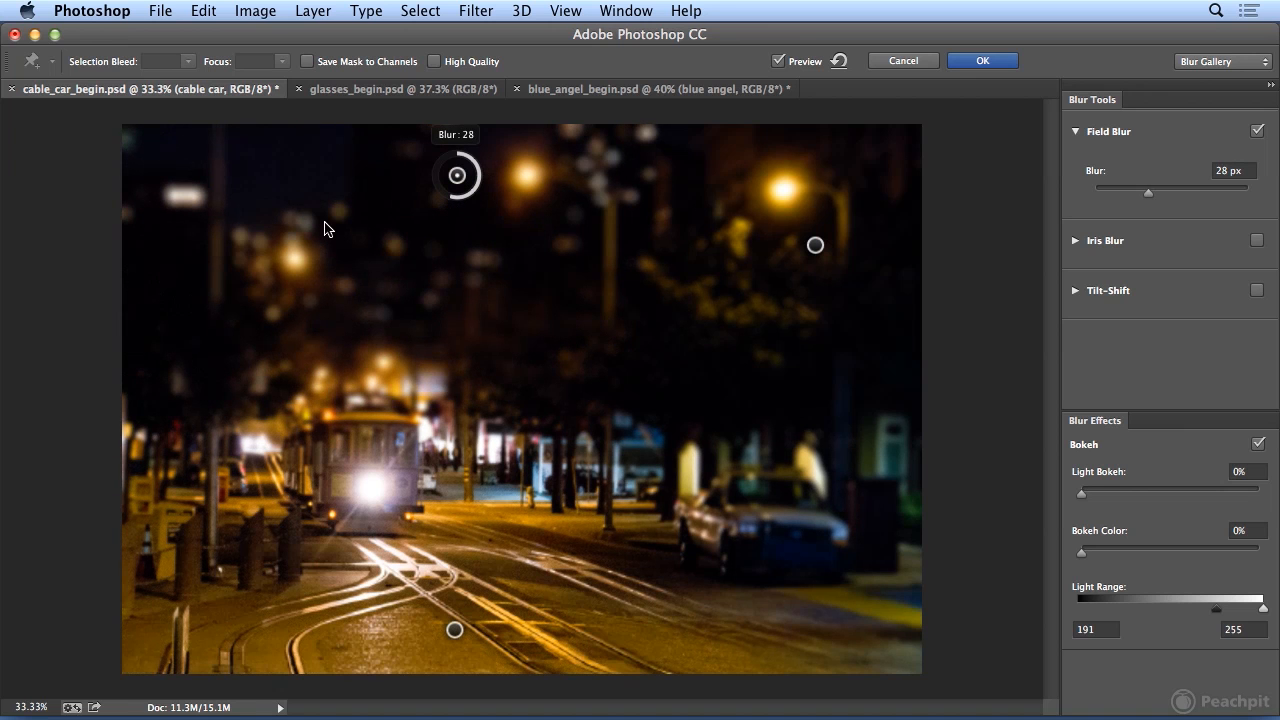
click(205, 254)
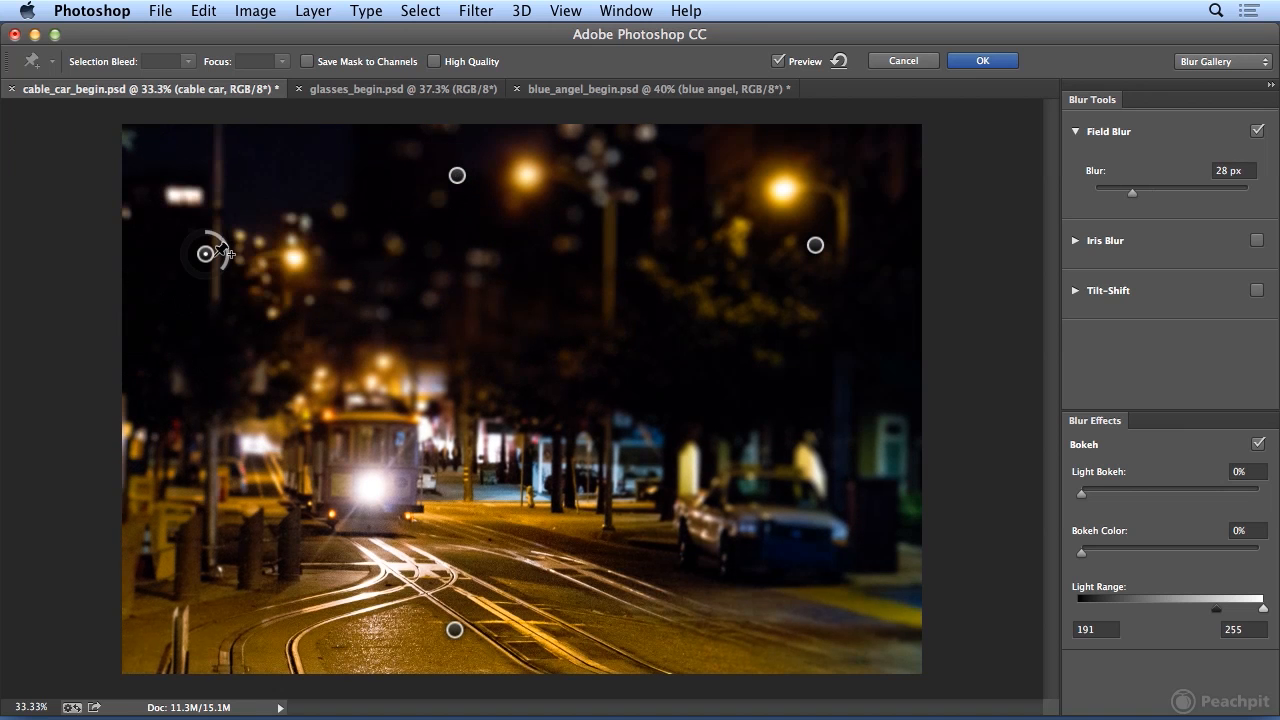
drag(226, 256, 187, 288)
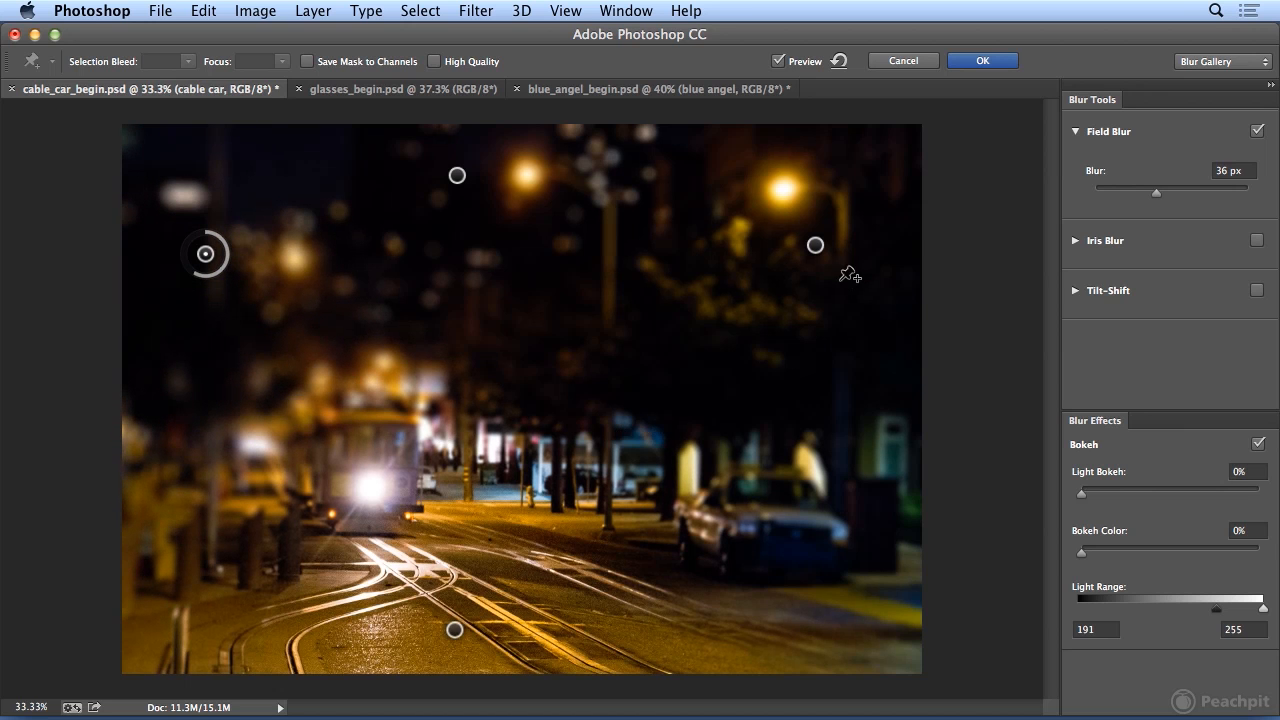
Move the rightmost streetlight's pin down-left over the trees with 38 px blur, and set the top-centre pin's blur to 36 px.
click(815, 246)
drag(815, 262, 693, 348)
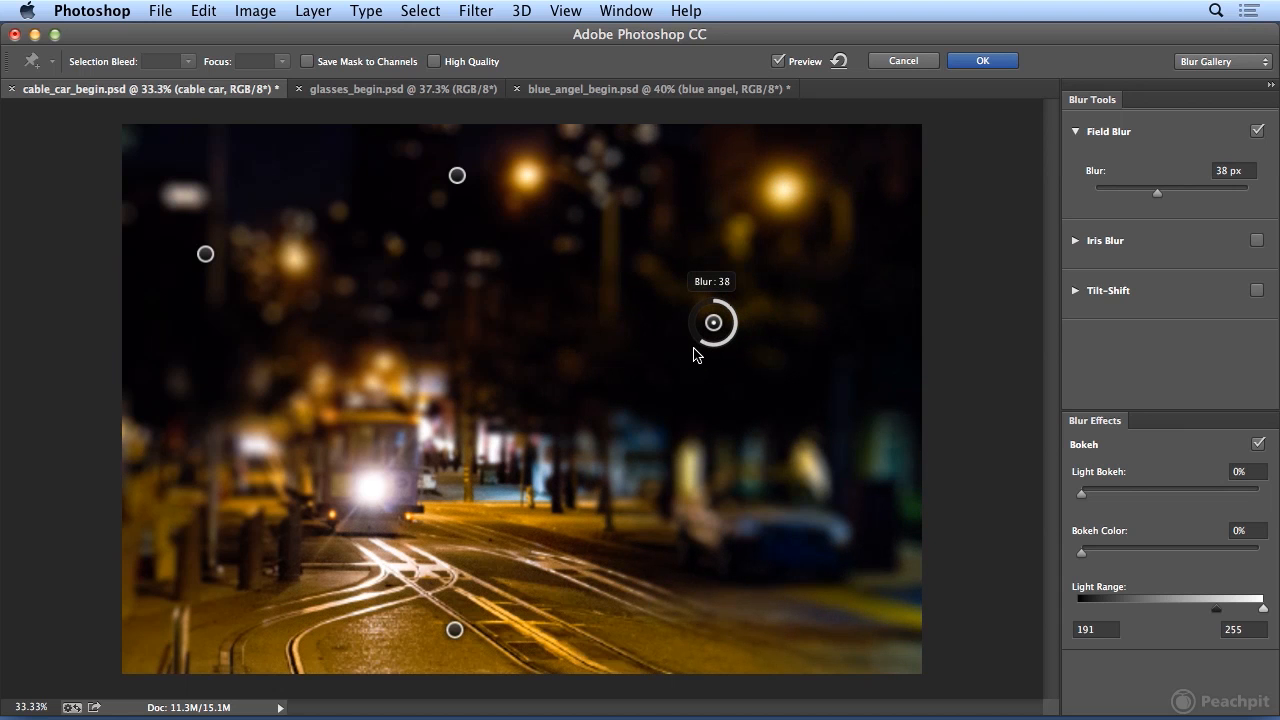
click(457, 175)
drag(452, 205, 439, 205)
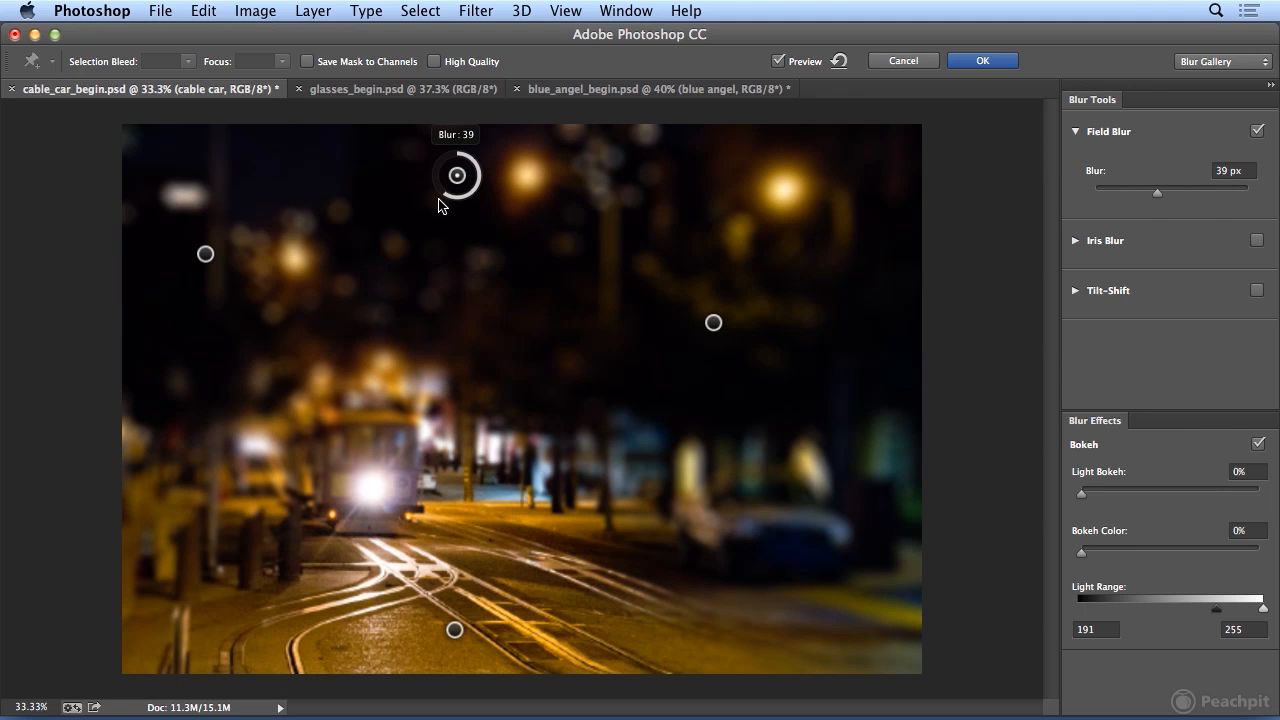
drag(445, 204, 509, 214)
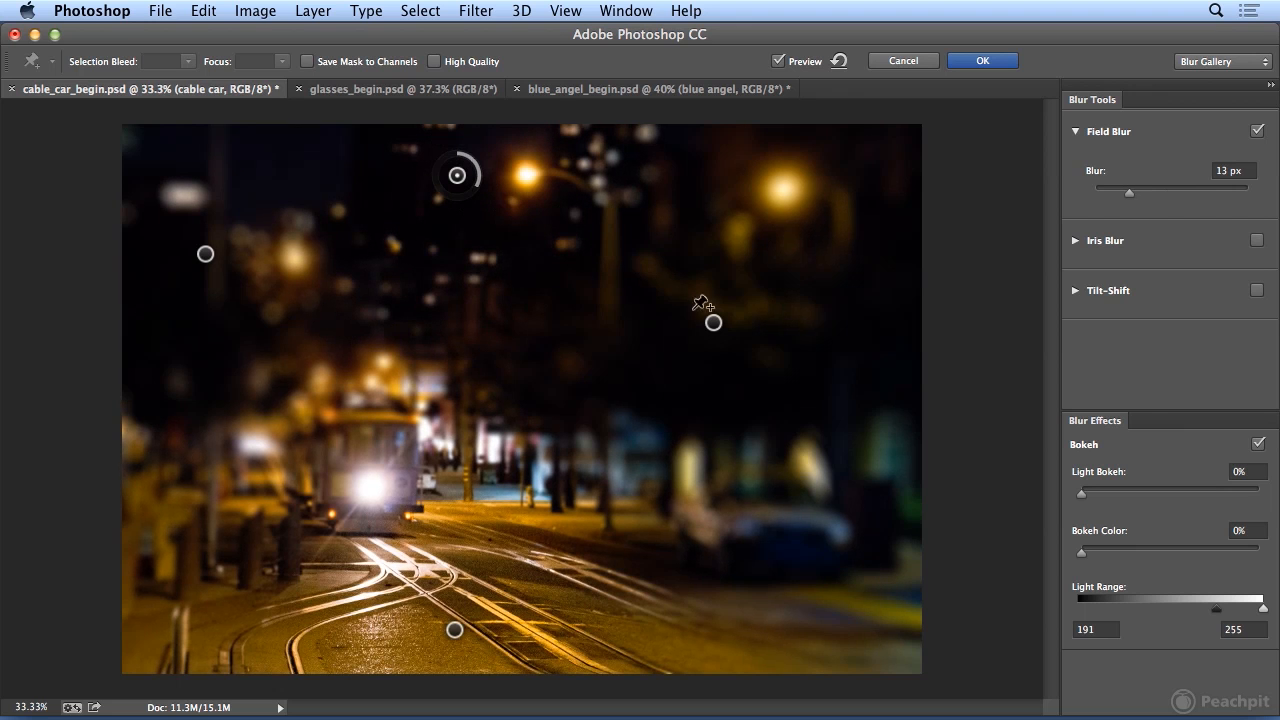
drag(475, 193, 446, 203)
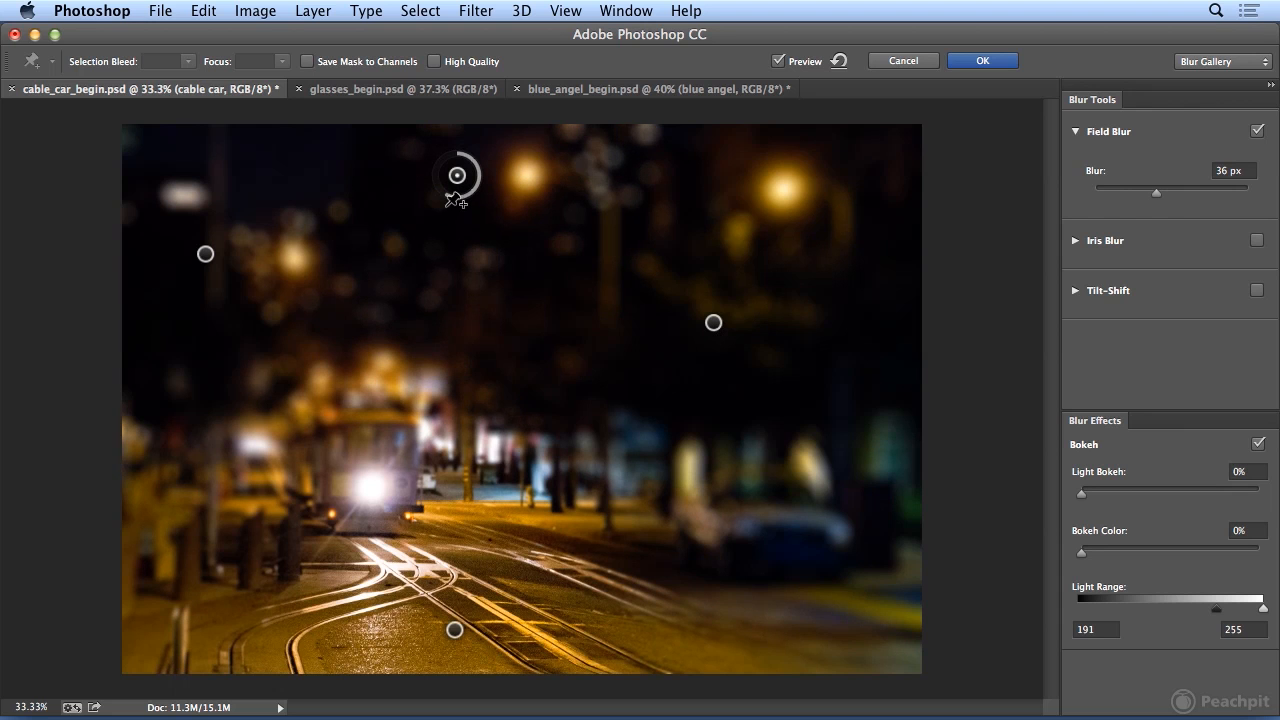
Set the upper-left pin's blur to 51 px and add a 0 px pin on the cable car's front, just above its headlight.
click(206, 257)
mouse_move(194, 272)
mouse_down()
mouse_move(178, 264)
mouse_move(178, 280)
mouse_up()
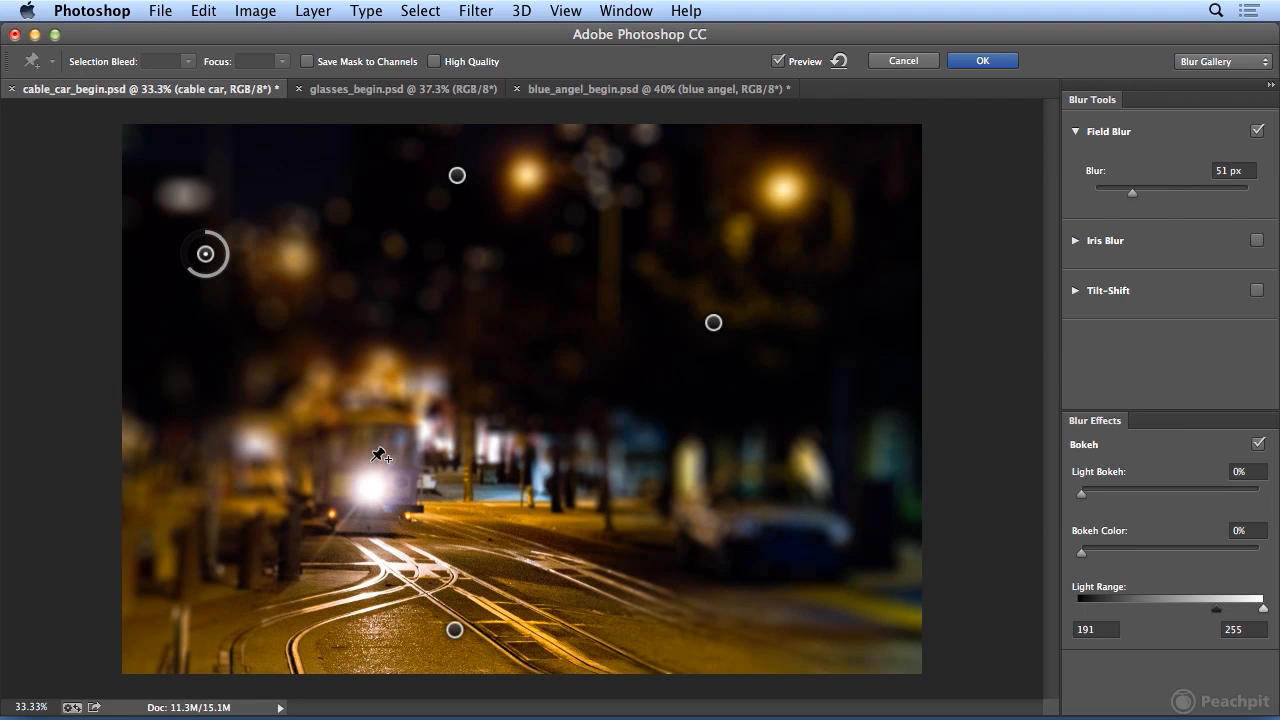
click(372, 460)
drag(390, 480, 388, 446)
drag(1107, 192, 1066, 199)
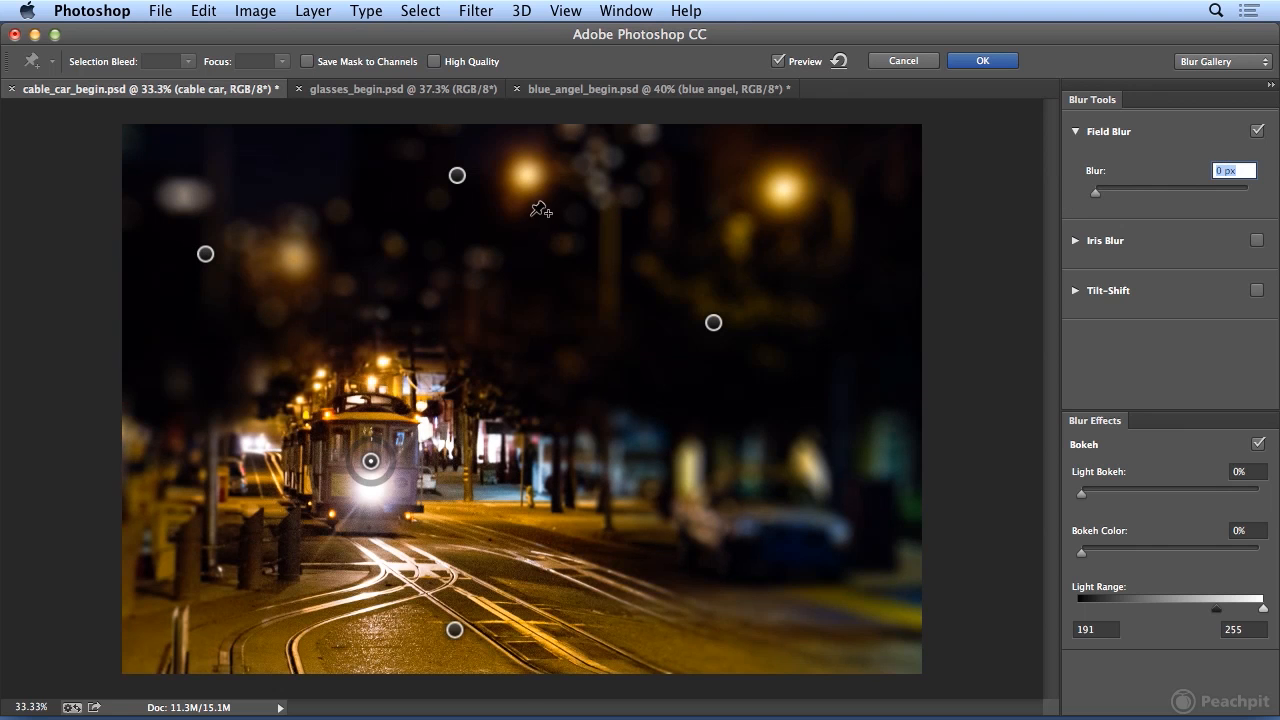
drag(371, 462, 360, 450)
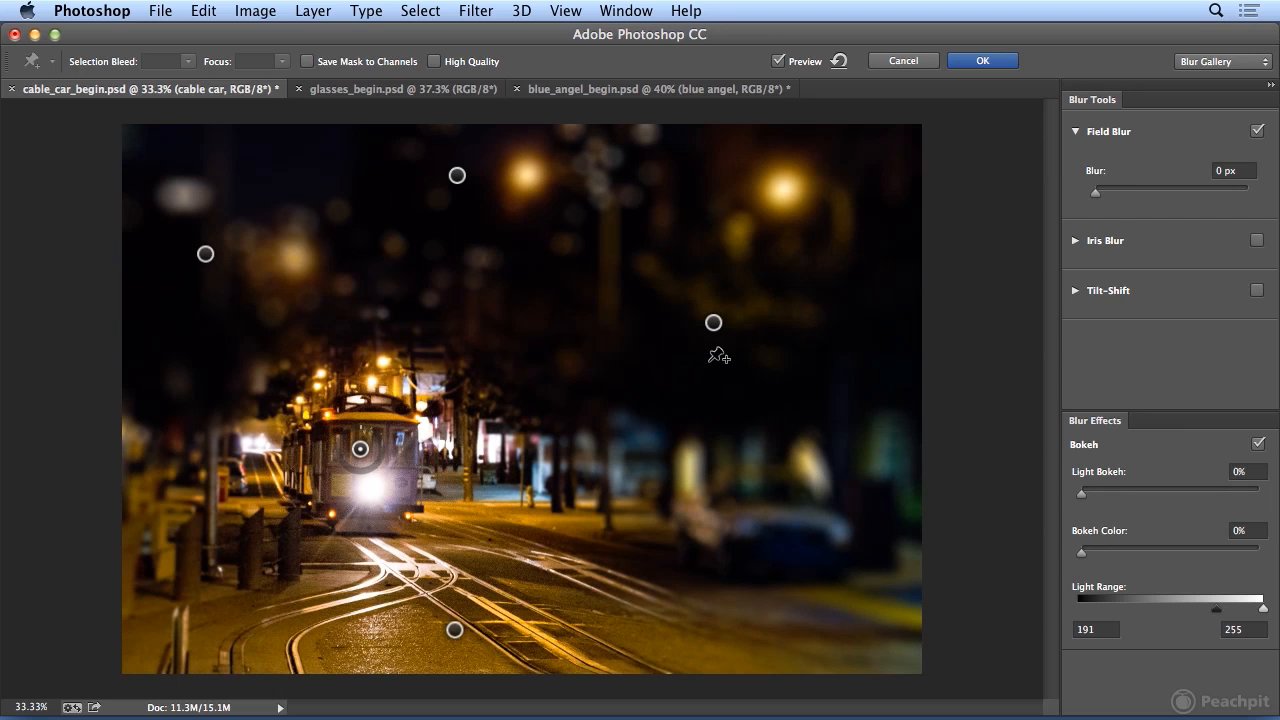
Shift the pin over the trees slightly down-left and add a 0 px pin on the road right of the foreground tracks.
click(713, 322)
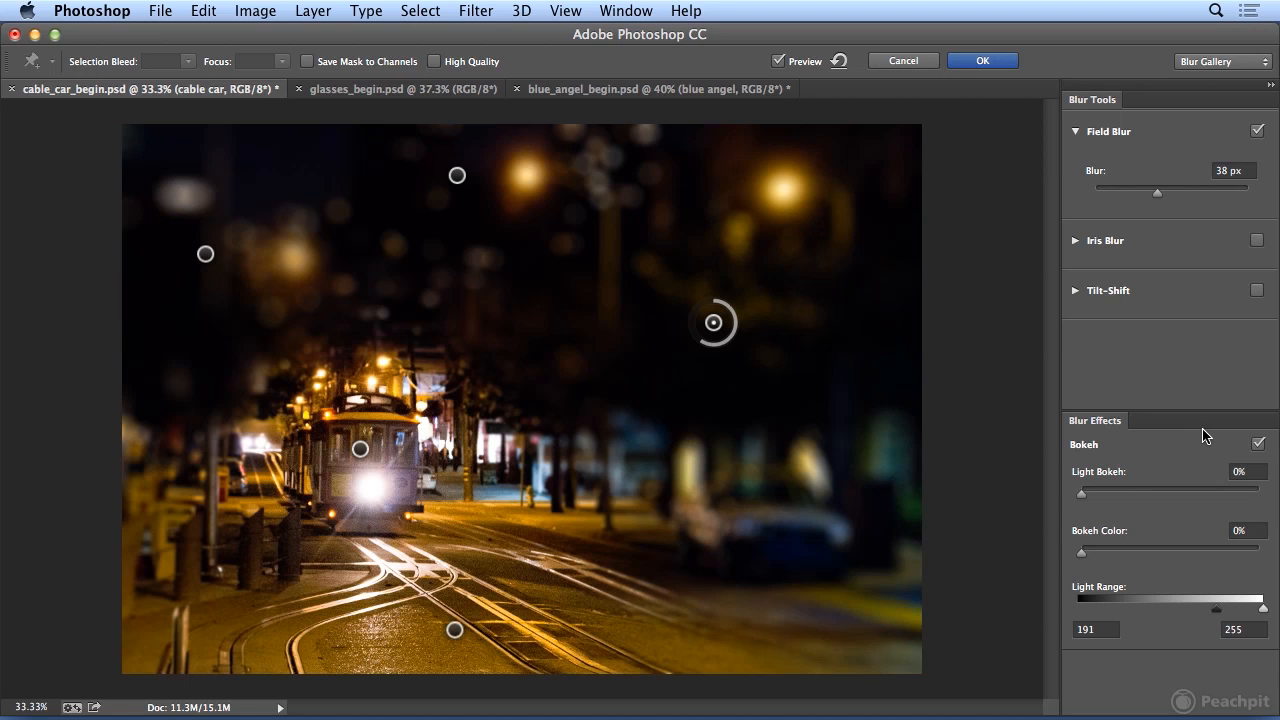
drag(713, 322, 688, 366)
click(645, 613)
click(641, 616)
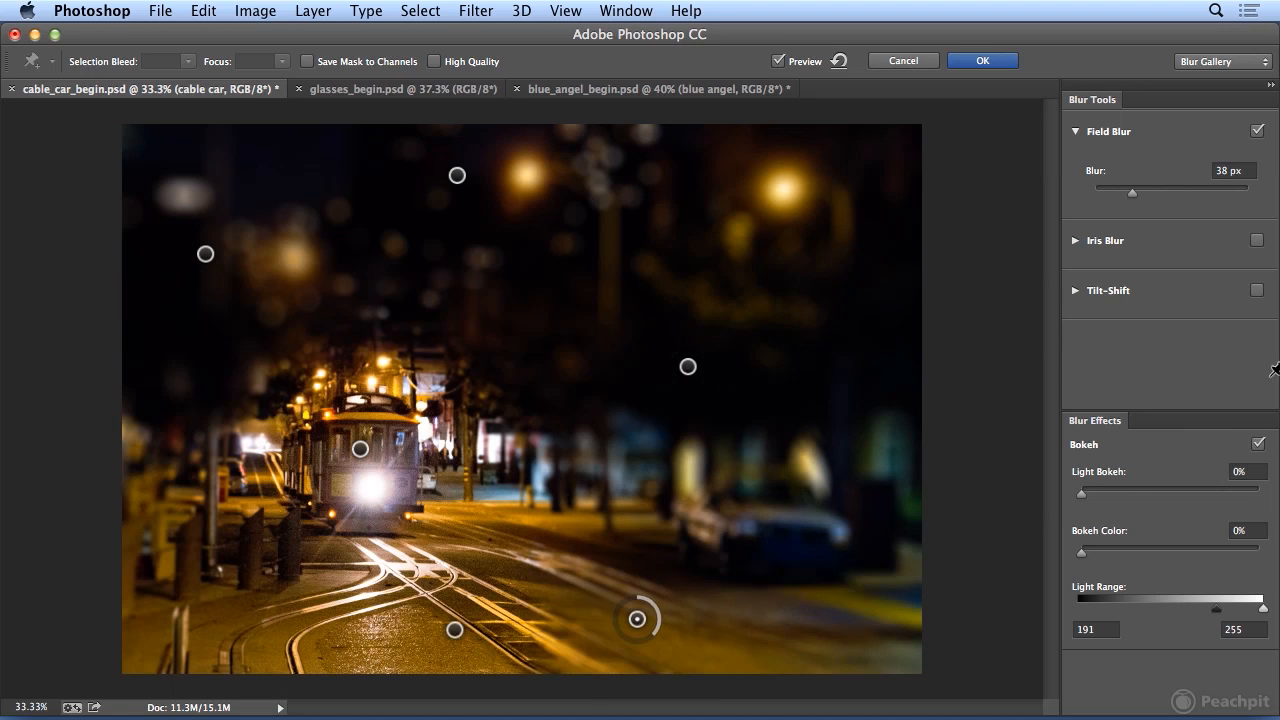
drag(1133, 191, 1066, 200)
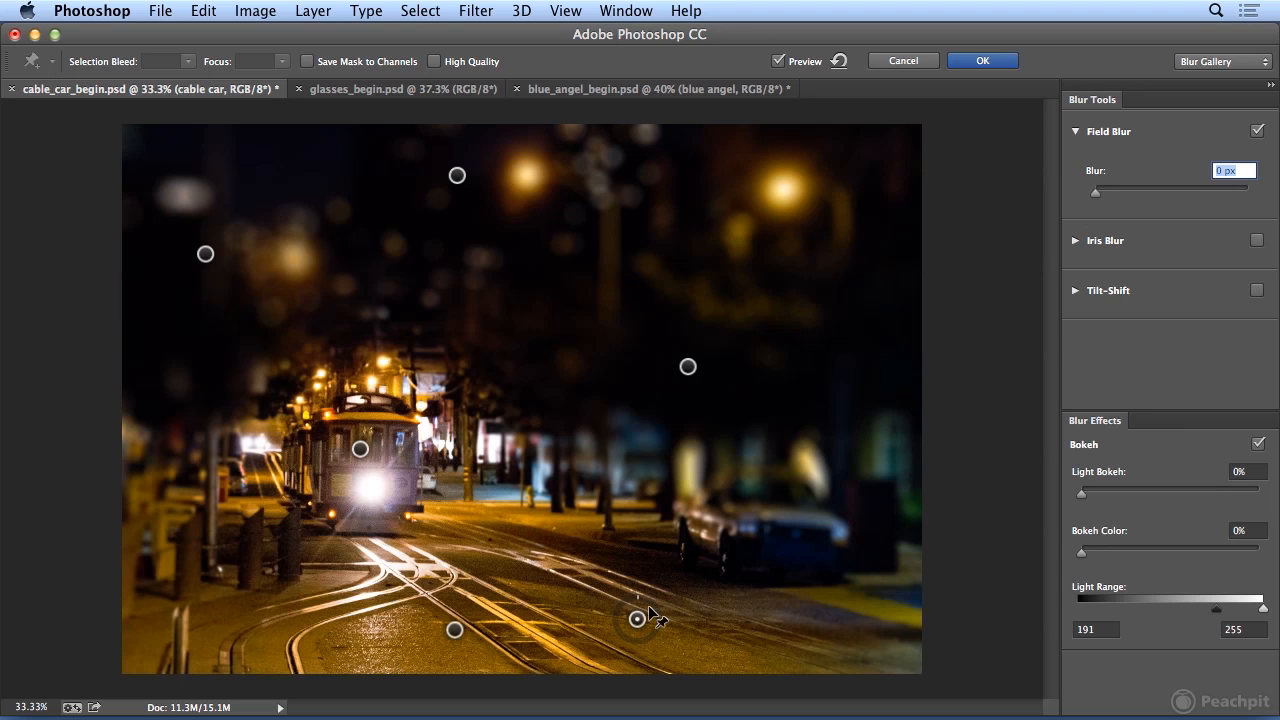
Move both foreground road pins left along the tracks and set the blur of the pin over the trees to 53 px.
click(455, 630)
drag(455, 630, 390, 624)
drag(637, 619, 534, 616)
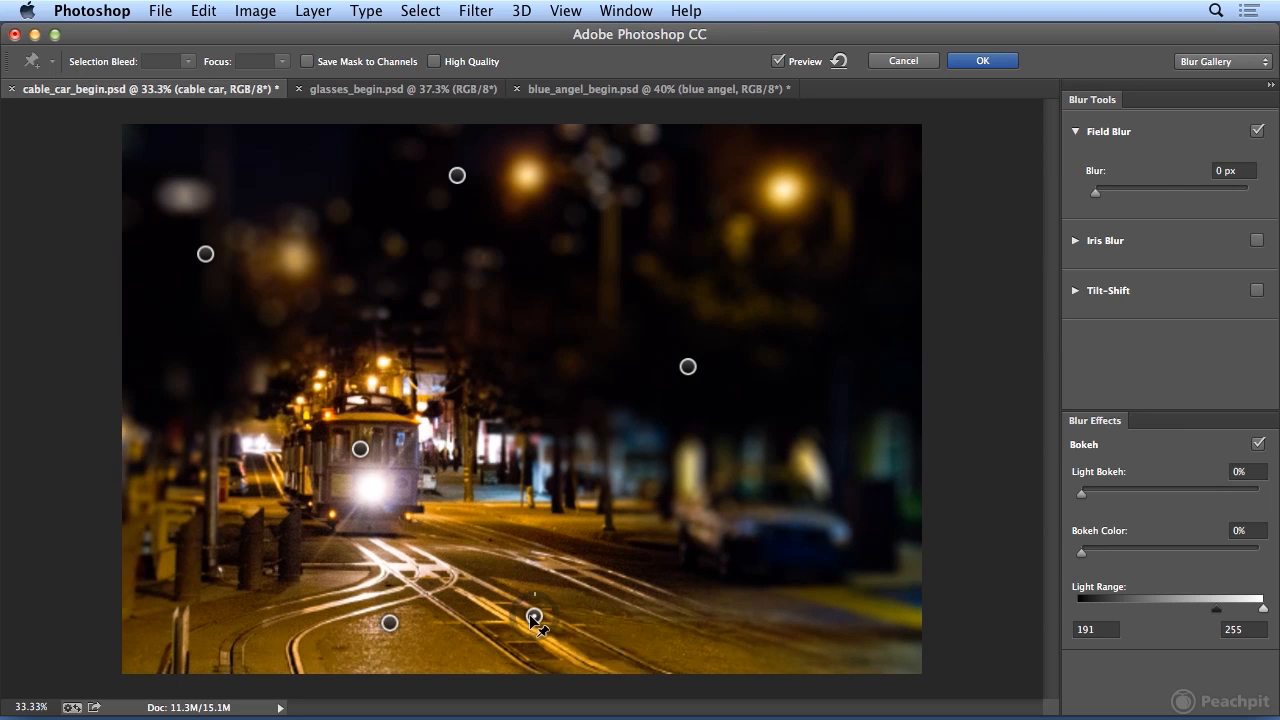
click(688, 367)
drag(694, 371, 669, 386)
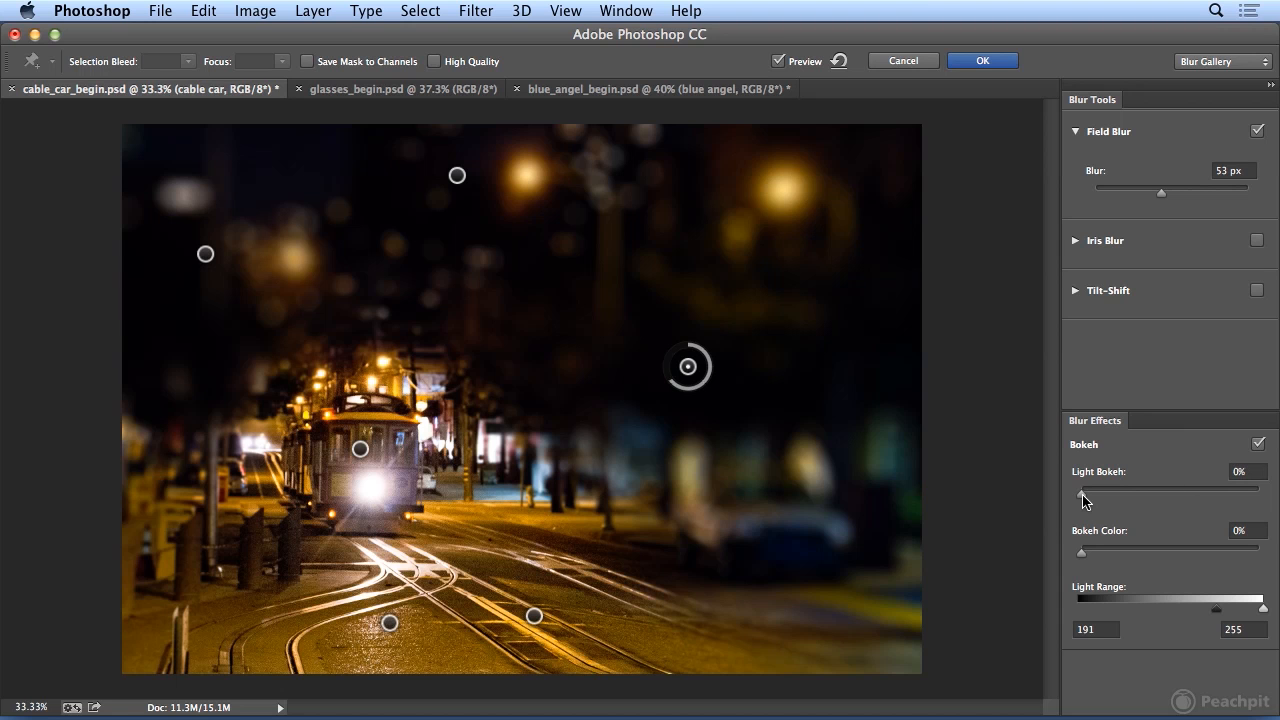
Set the bokeh effect to 78% Light Bokeh and 24% Bokeh Color.
drag(1083, 497, 1199, 497)
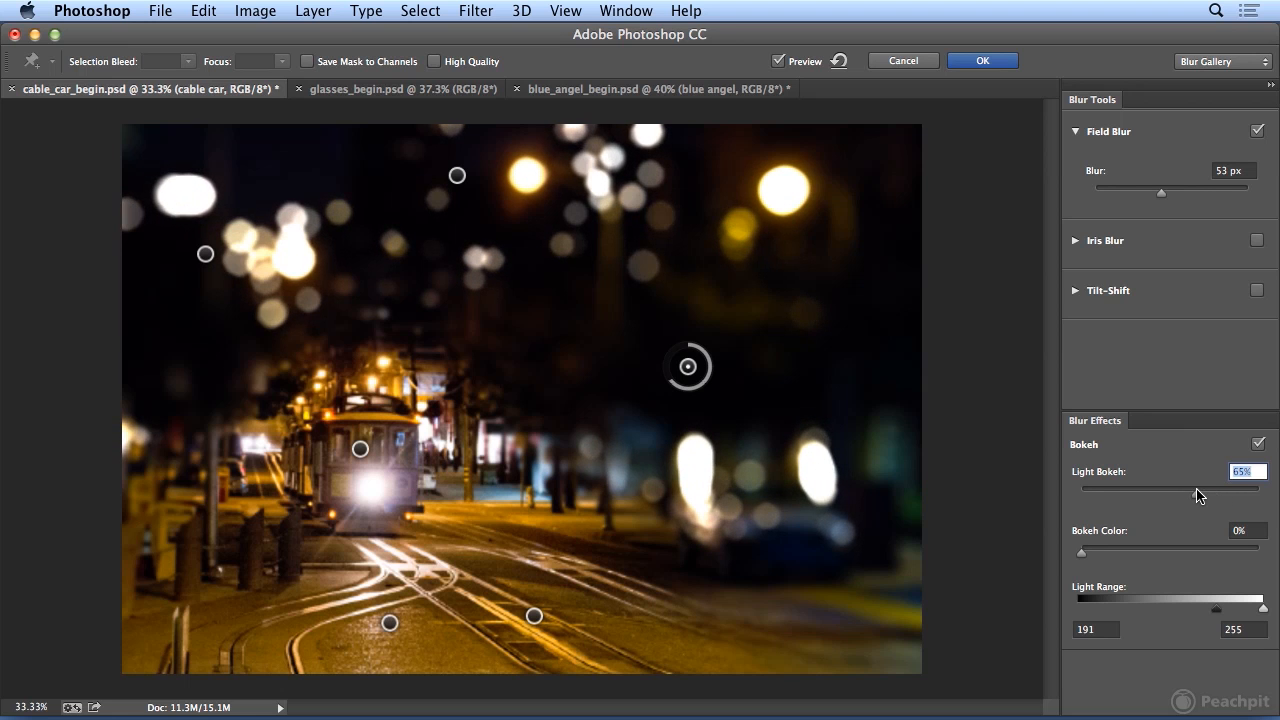
drag(1083, 553, 1192, 553)
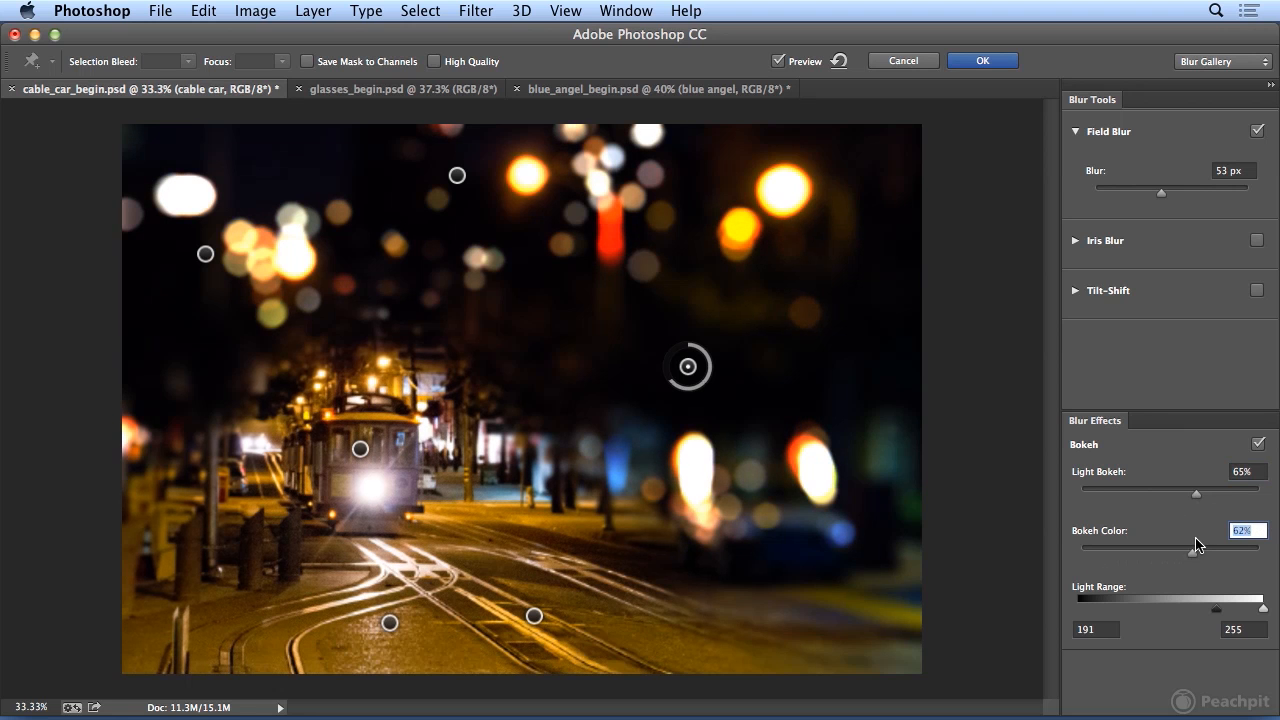
drag(1170, 495, 1220, 496)
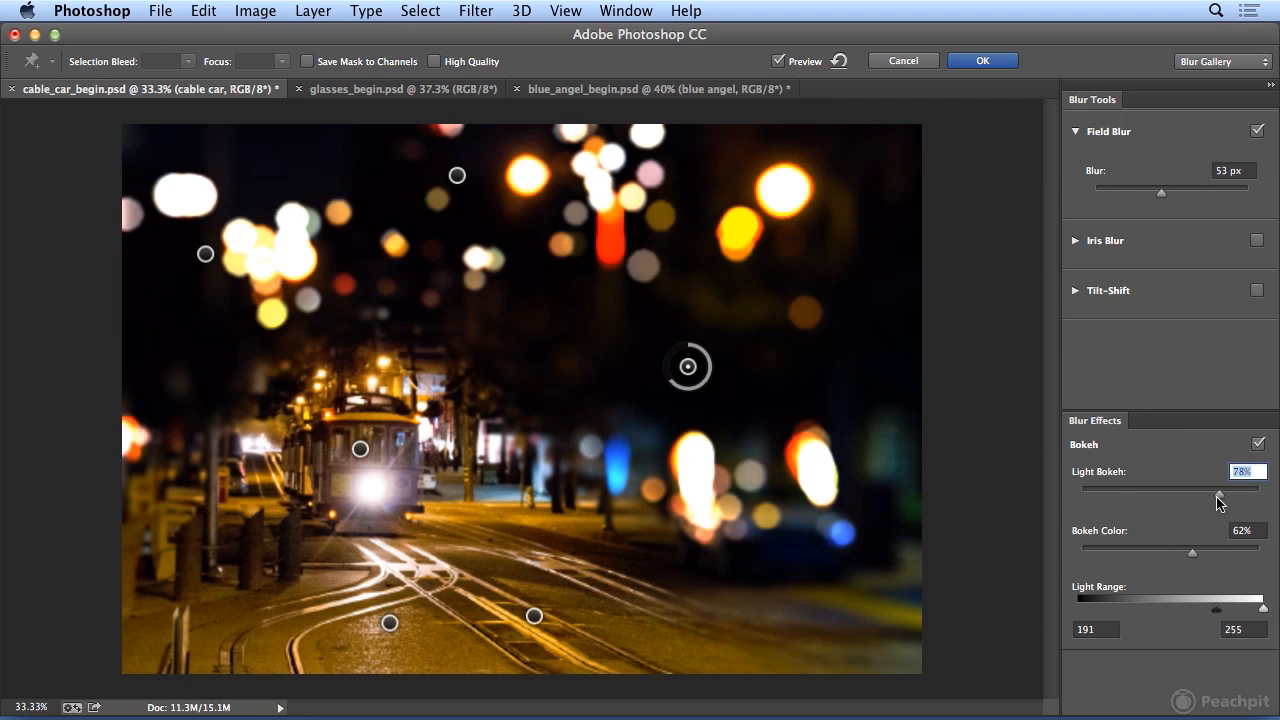
drag(1192, 553, 1125, 575)
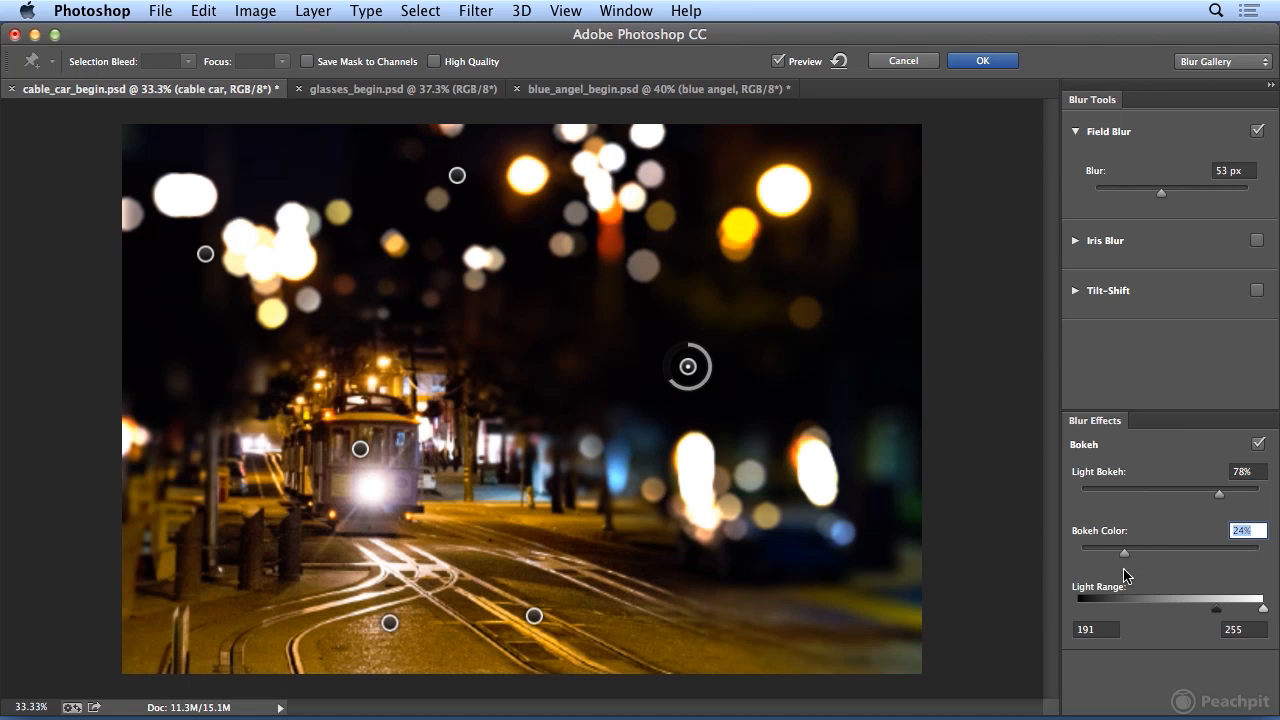
Add a 24 px blur pin at the image's lower-left edge and move the upper-left pin up beside the white lights.
click(150, 537)
drag(155, 533, 146, 569)
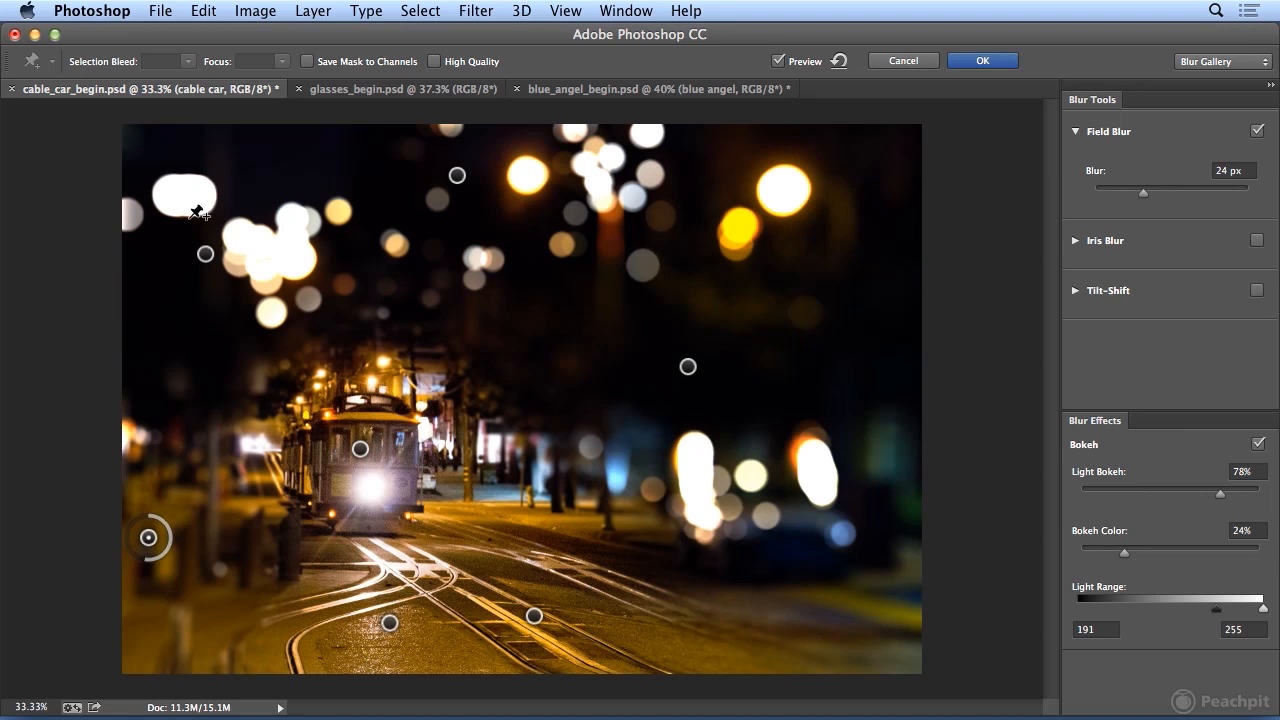
drag(206, 253, 207, 215)
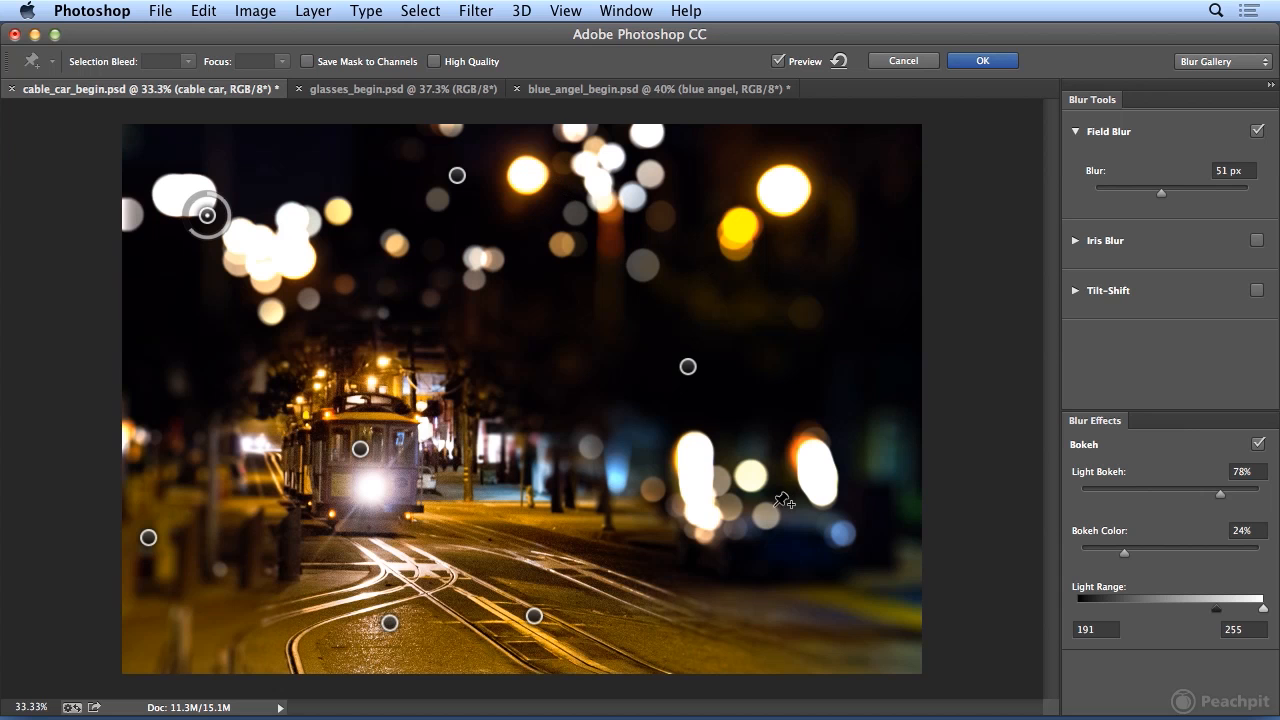
Apply the Field Blur and switch to glasses_begin.psd.
click(688, 367)
key(Return)
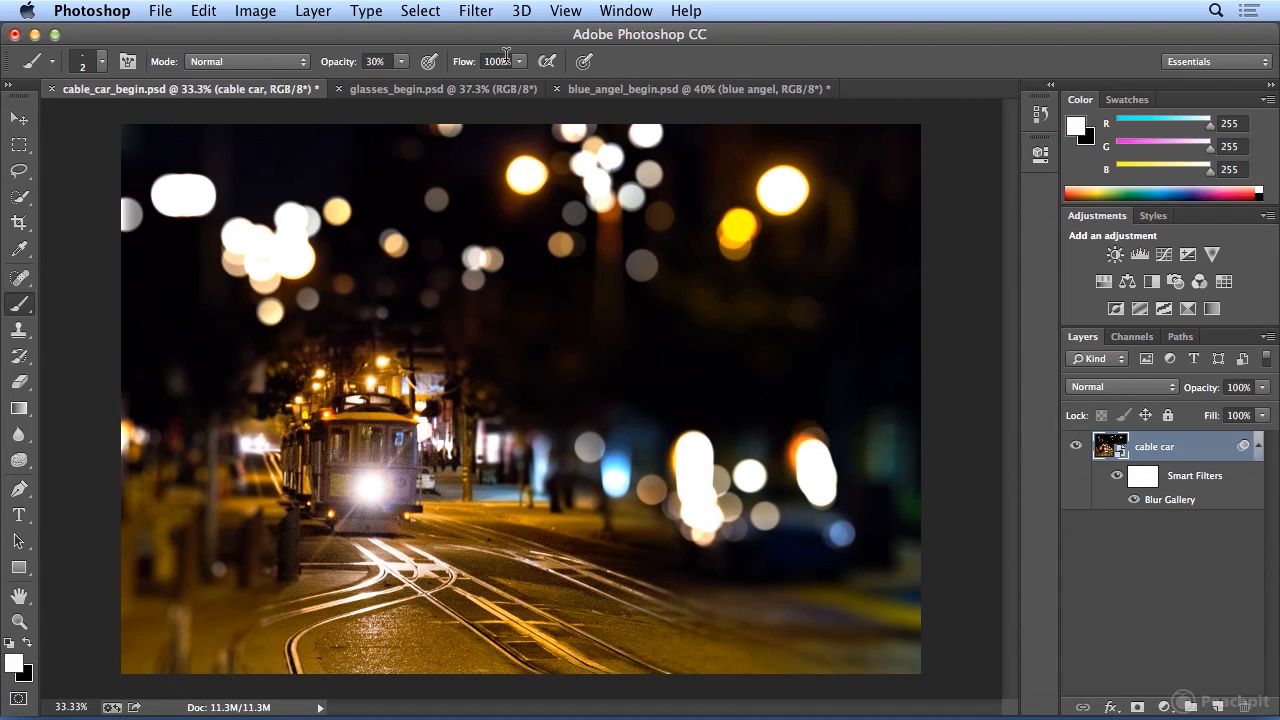
click(465, 90)
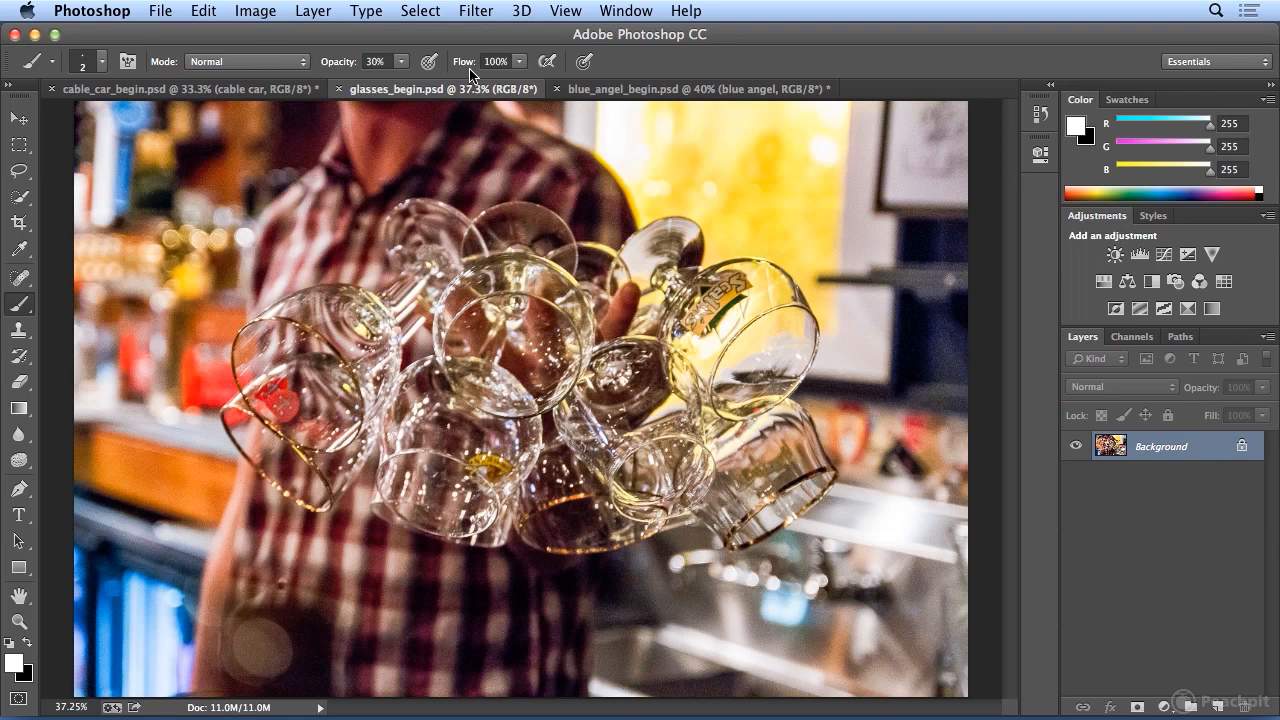
Start an Iris Blur directly on the Background layer, enlarge the ellipse around the glasses, and set the blur to 18 px.
click(476, 10)
mouse_move(564, 262)
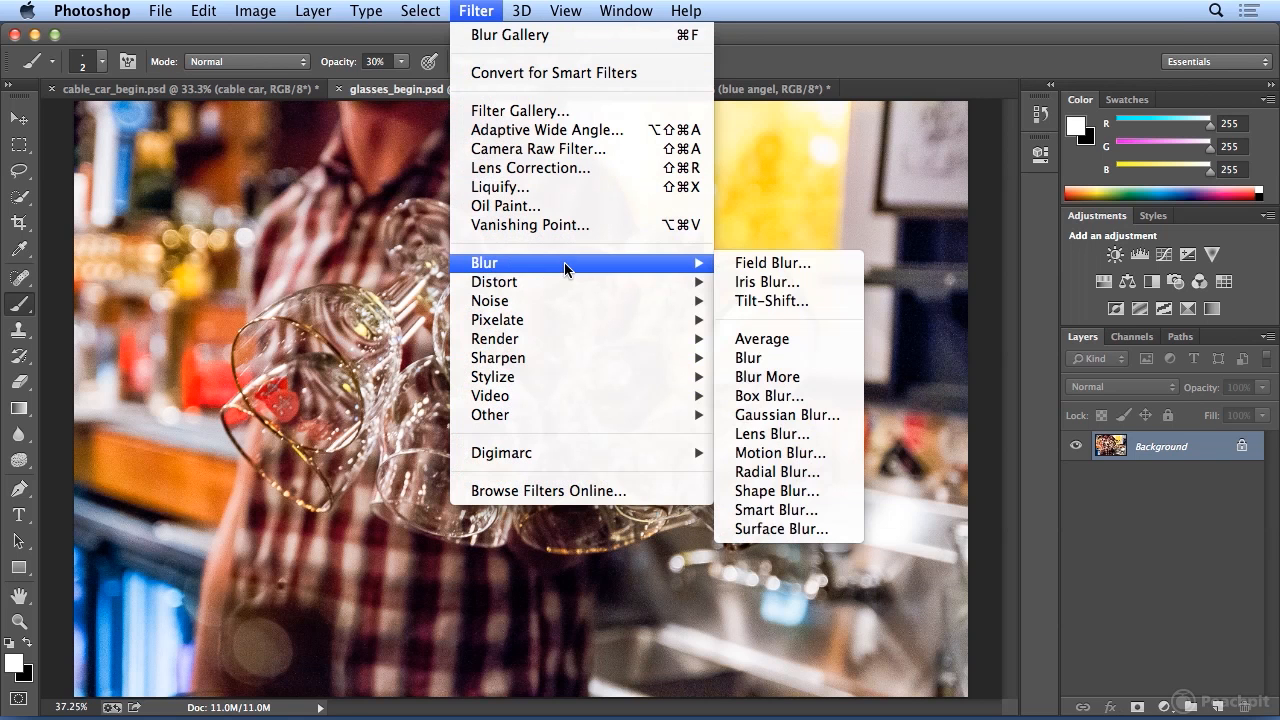
click(830, 263)
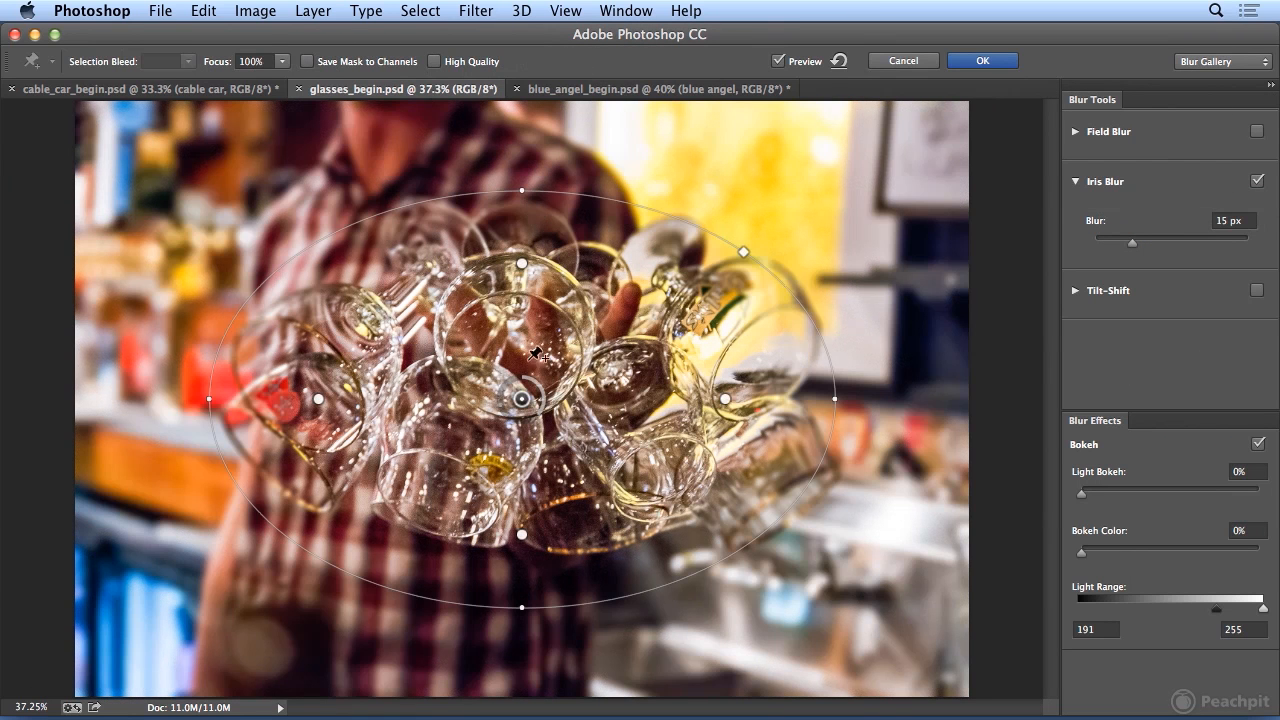
drag(210, 399, 181, 398)
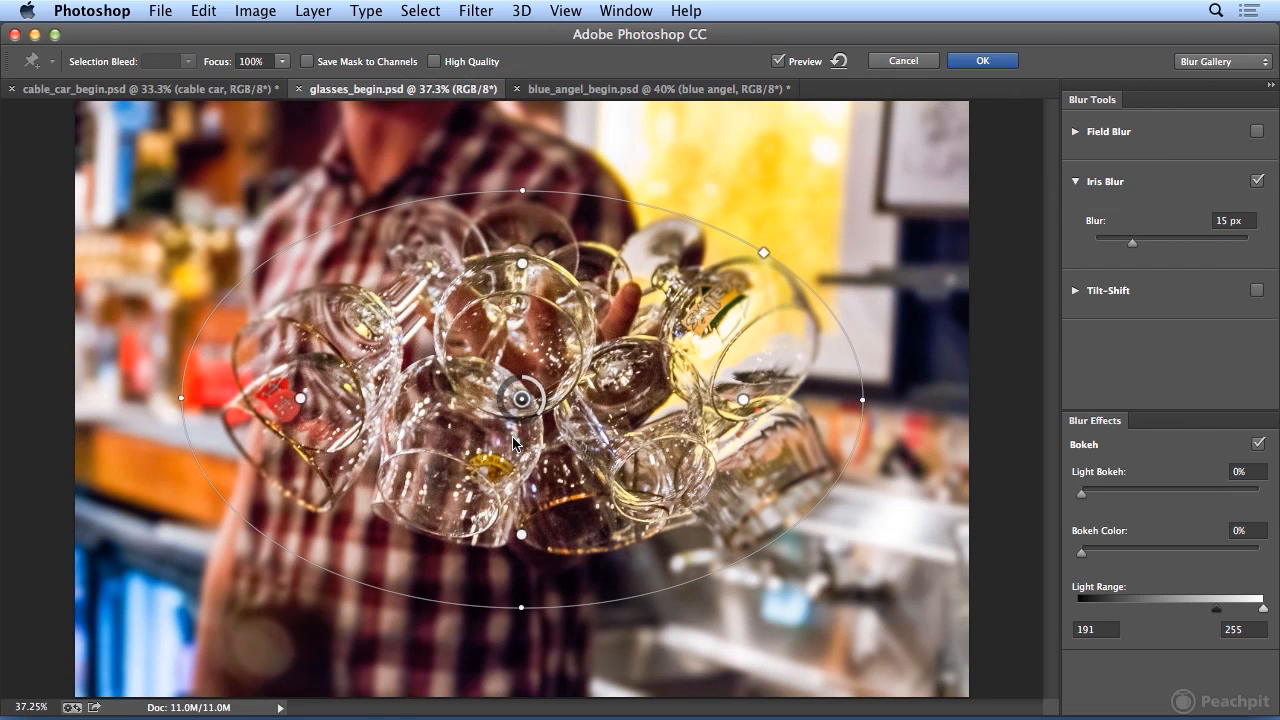
drag(524, 607, 525, 613)
drag(540, 424, 530, 425)
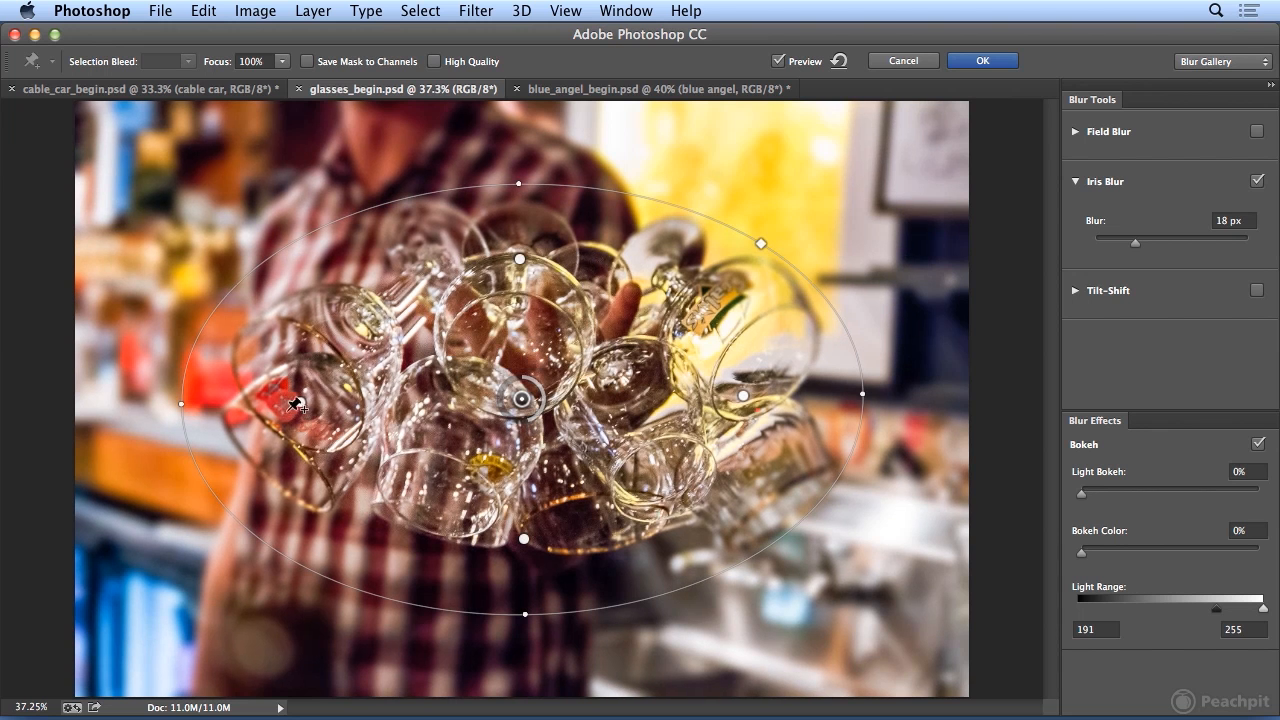
Extend the sharp area toward the ellipse's edge, pull its lower boundary up to the glasses, and apply the blur.
mouse_move(300, 404)
mouse_down()
mouse_move(205, 406)
mouse_move(219, 408)
mouse_up()
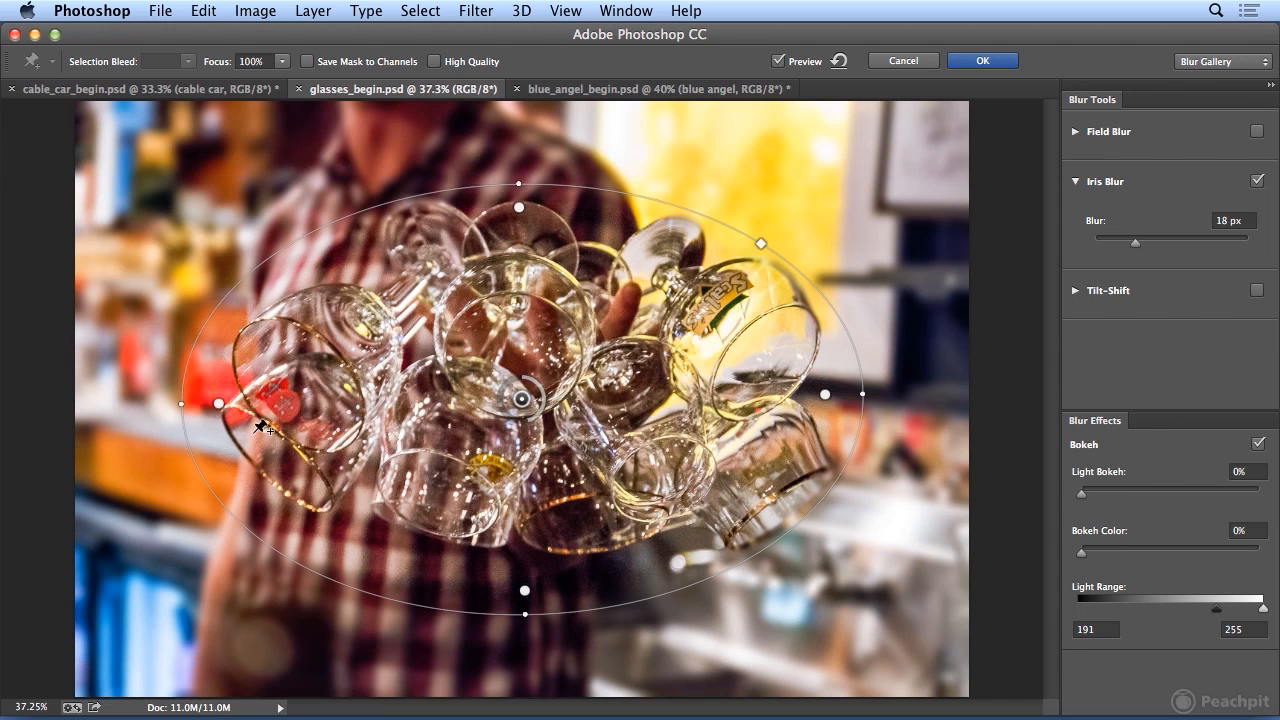
drag(523, 591, 520, 555)
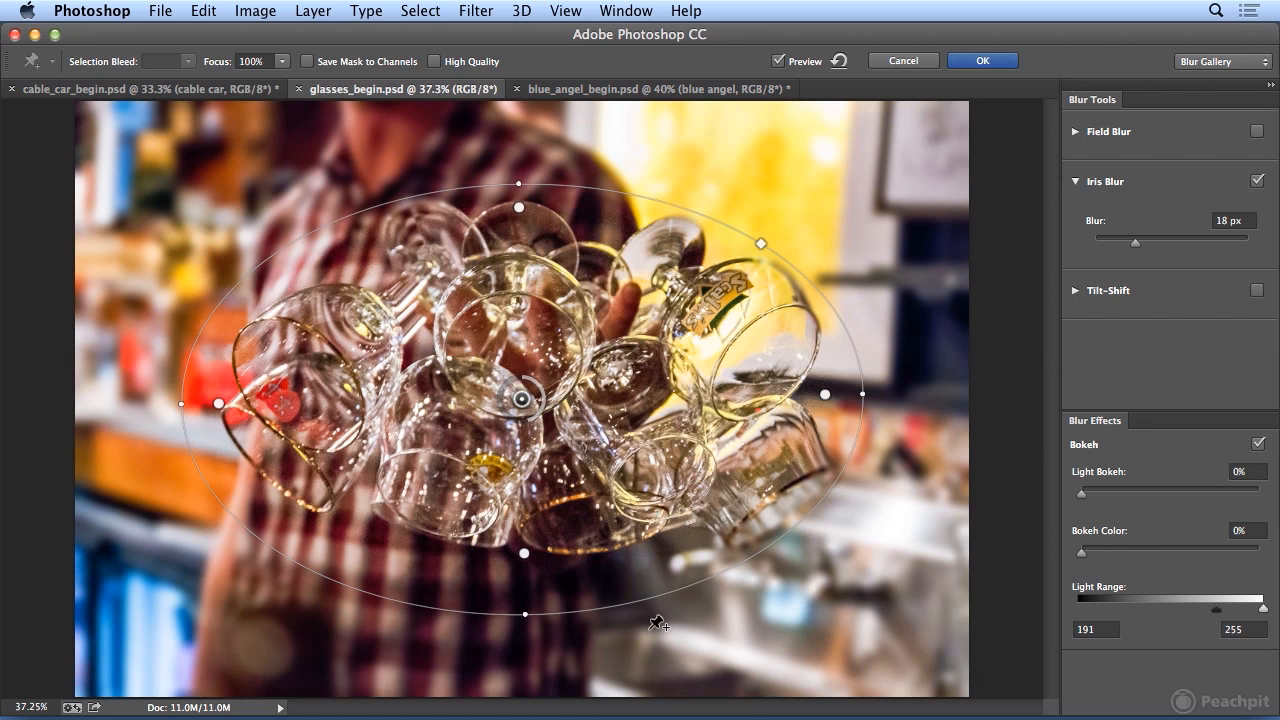
click(982, 61)
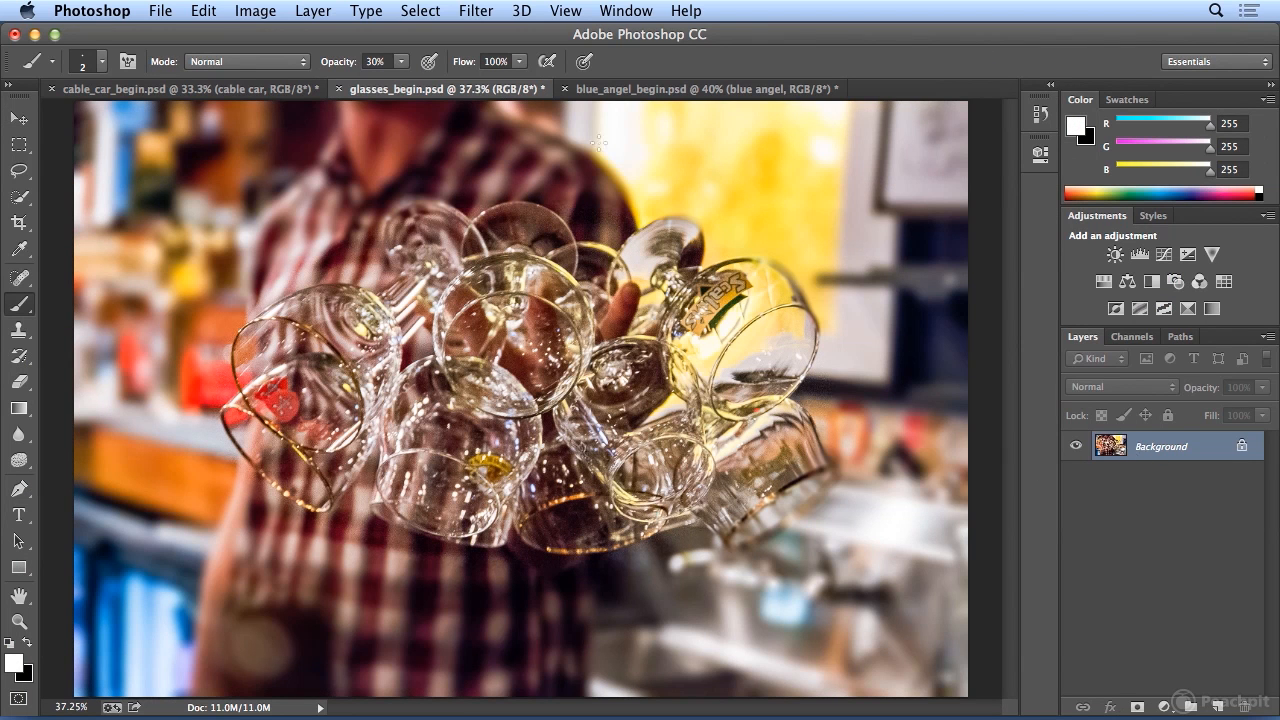
Undo the Iris Blur and convert the Background layer for smart filters.
click(203, 10)
click(232, 29)
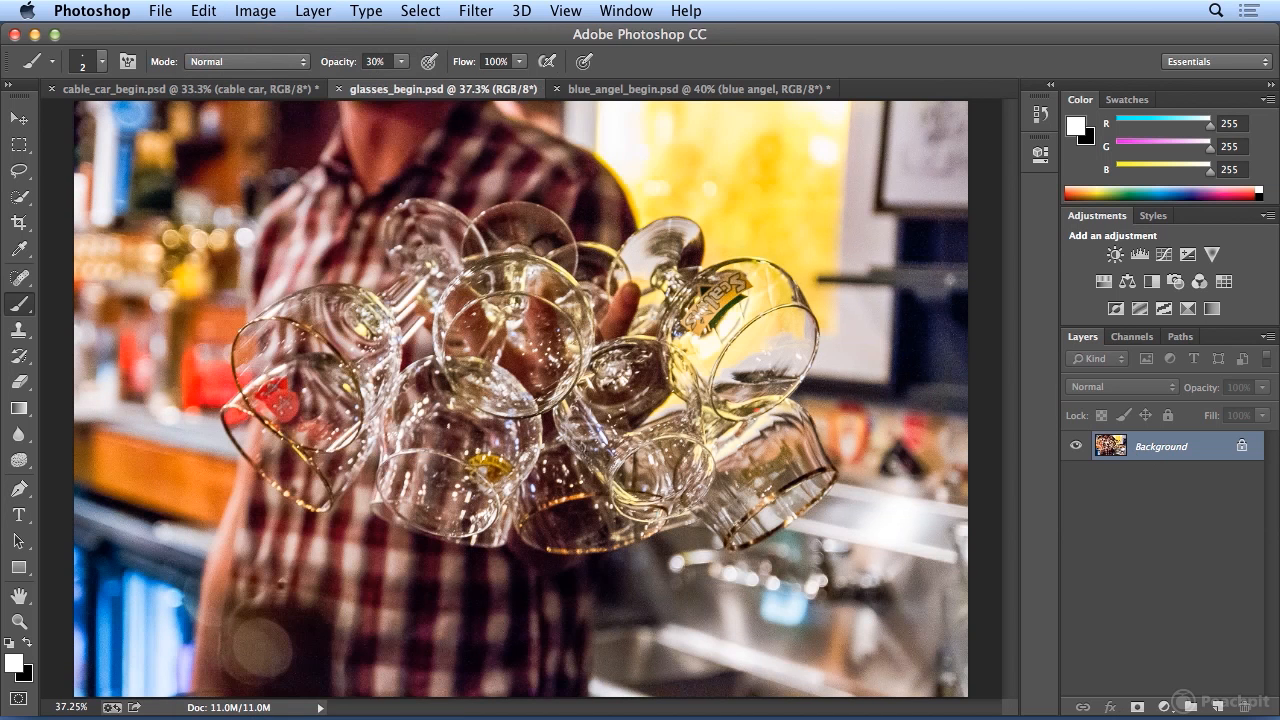
click(476, 10)
click(505, 73)
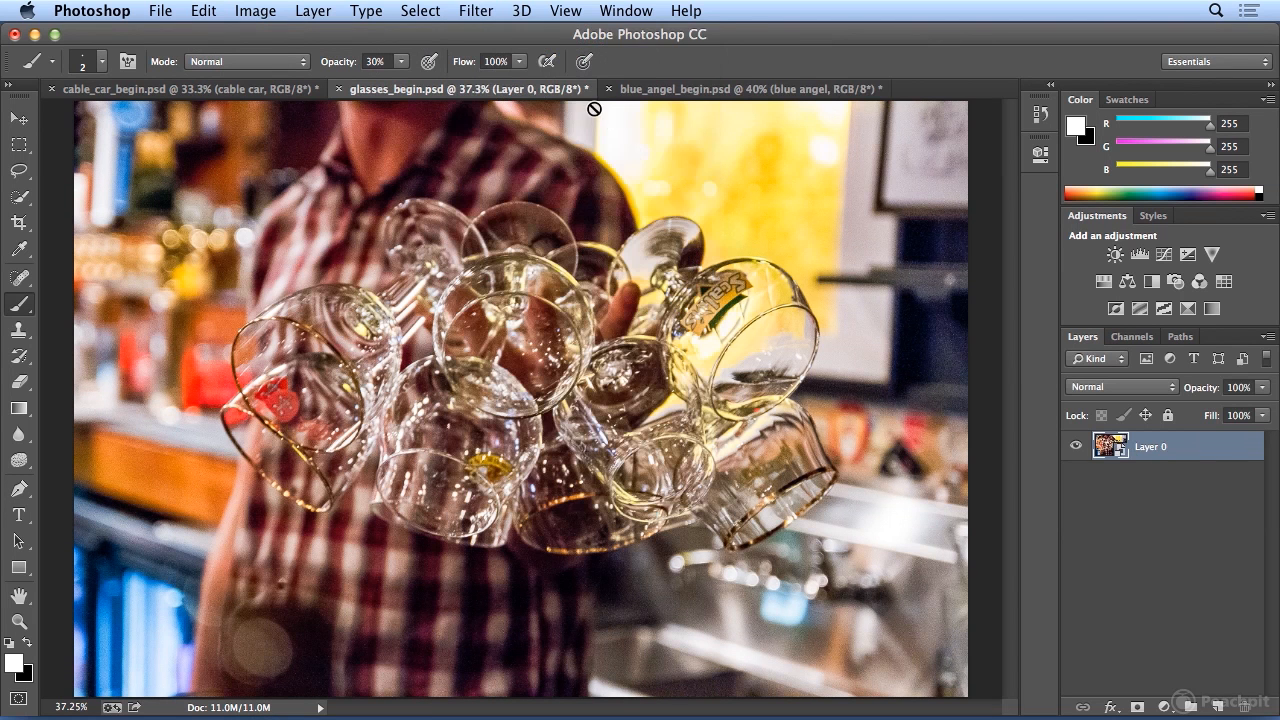
Rename Layer 0 as glasses.
double_click(1151, 447)
text(glasses)
key(Return)
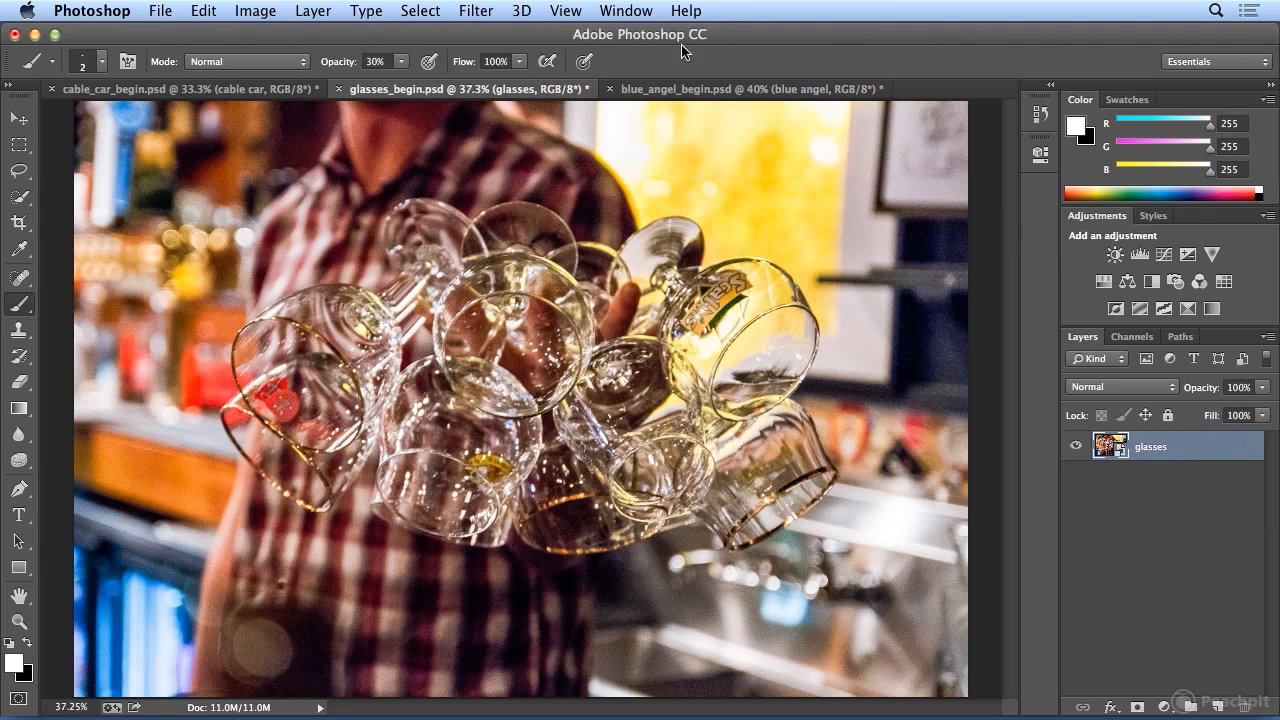
Start an Iris Blur on the glasses smart object and enlarge its ellipse horizontally and vertically to surround all the glasses.
click(476, 11)
mouse_move(588, 262)
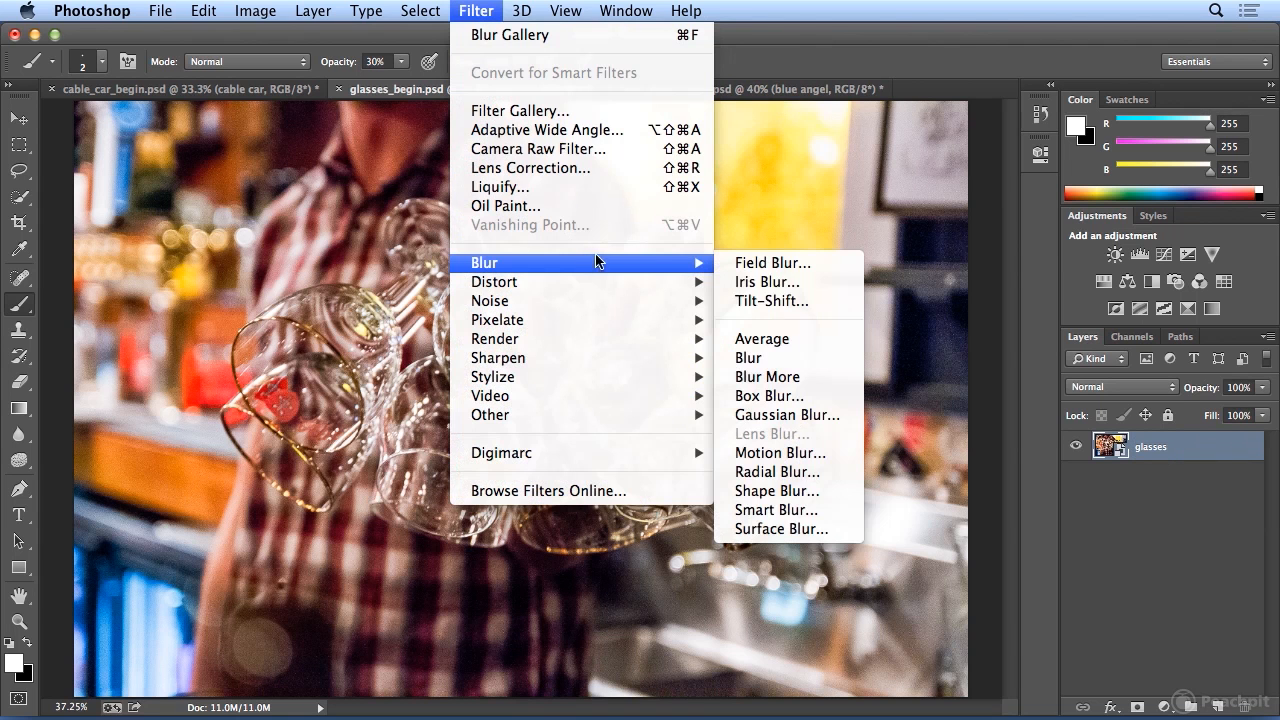
click(842, 285)
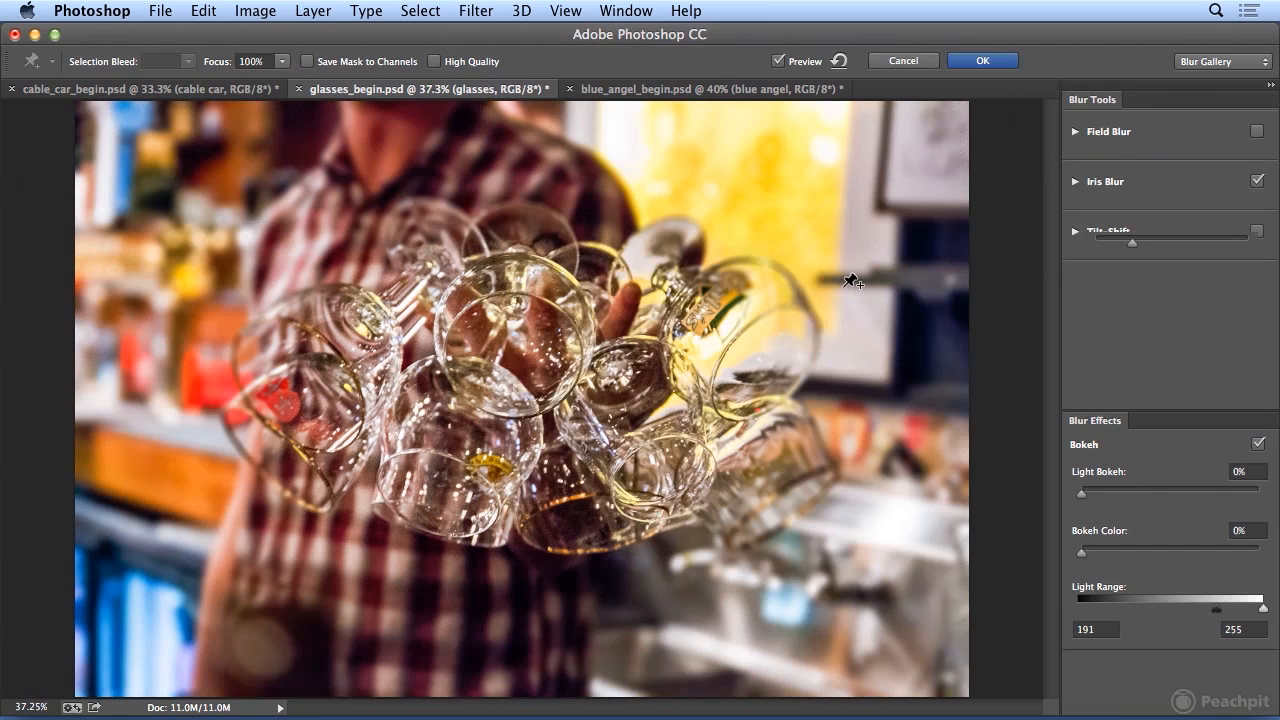
drag(521, 262, 522, 240)
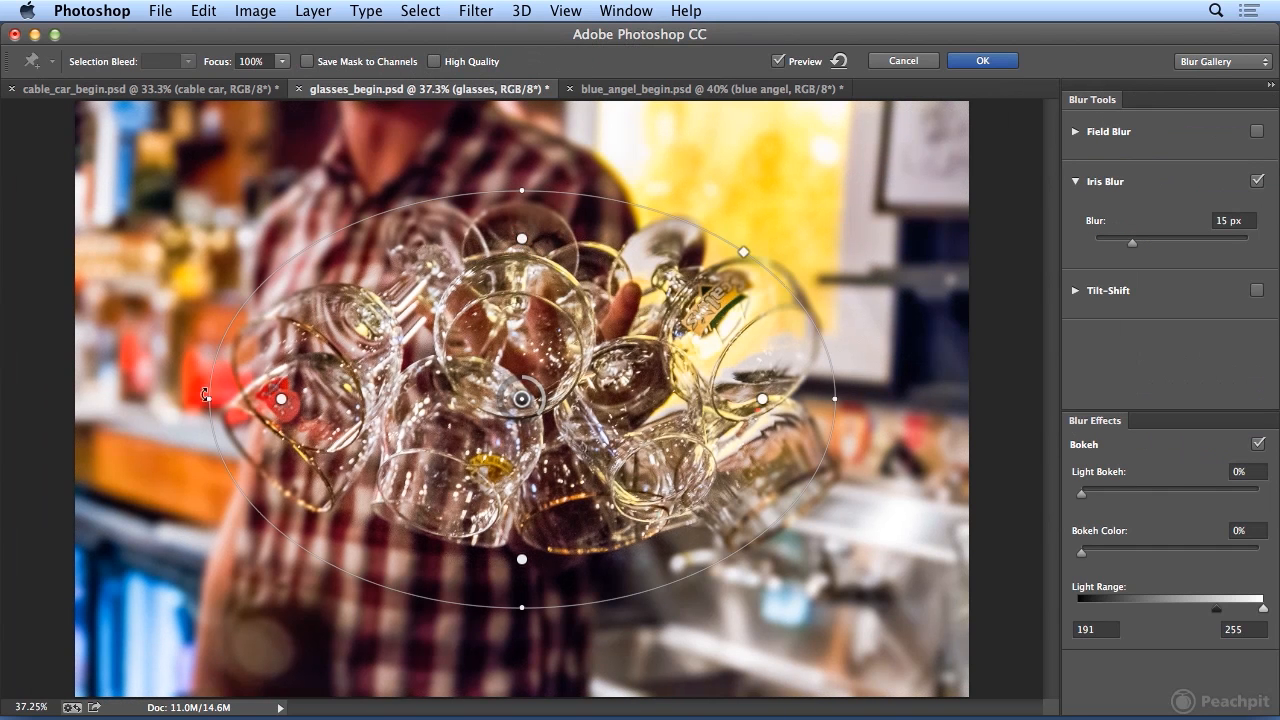
drag(208, 399, 176, 399)
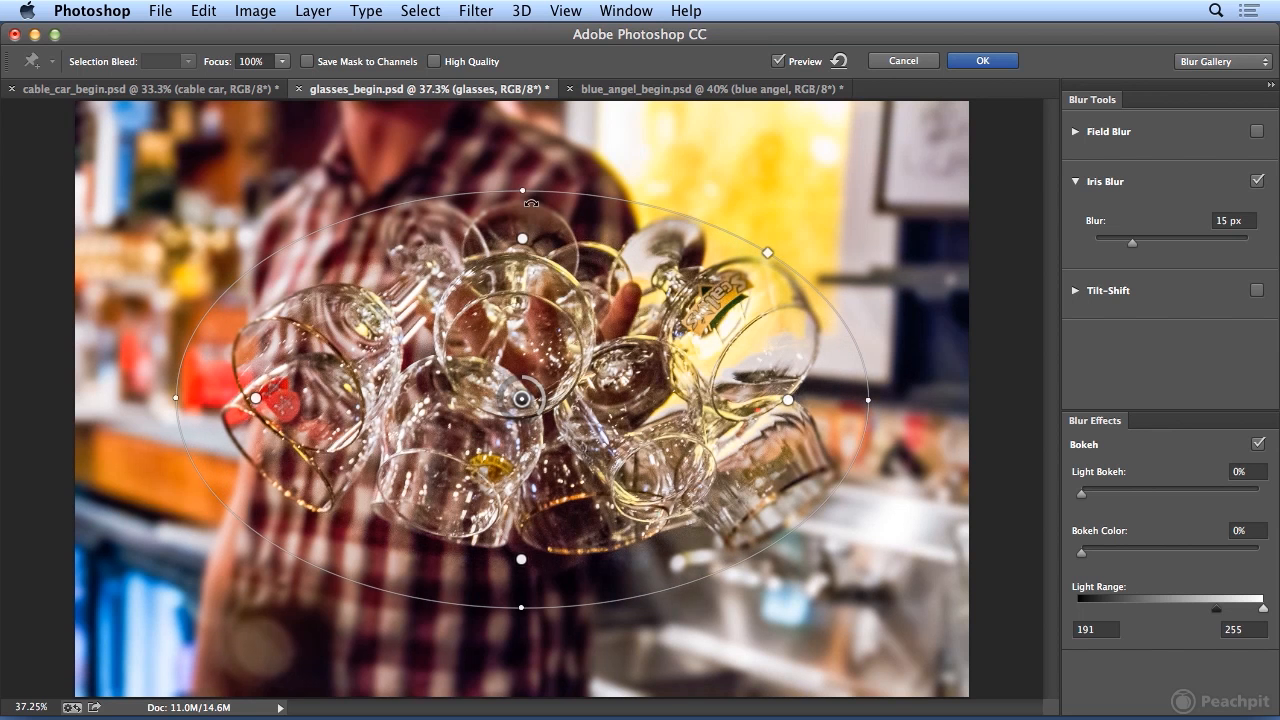
drag(522, 190, 520, 173)
Tighten the ellipse's fully sharp area and extend only its left and right sides individually over the outermost glasses.
drag(523, 573, 523, 557)
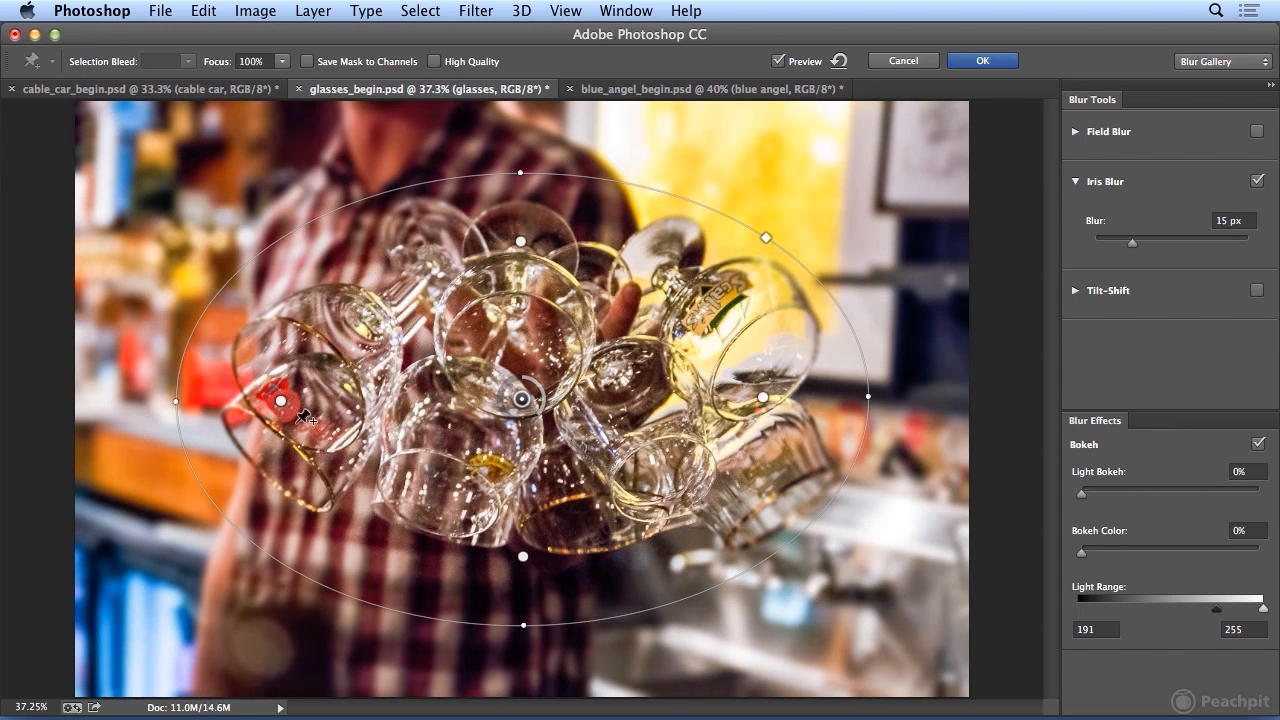
drag(281, 404, 264, 401)
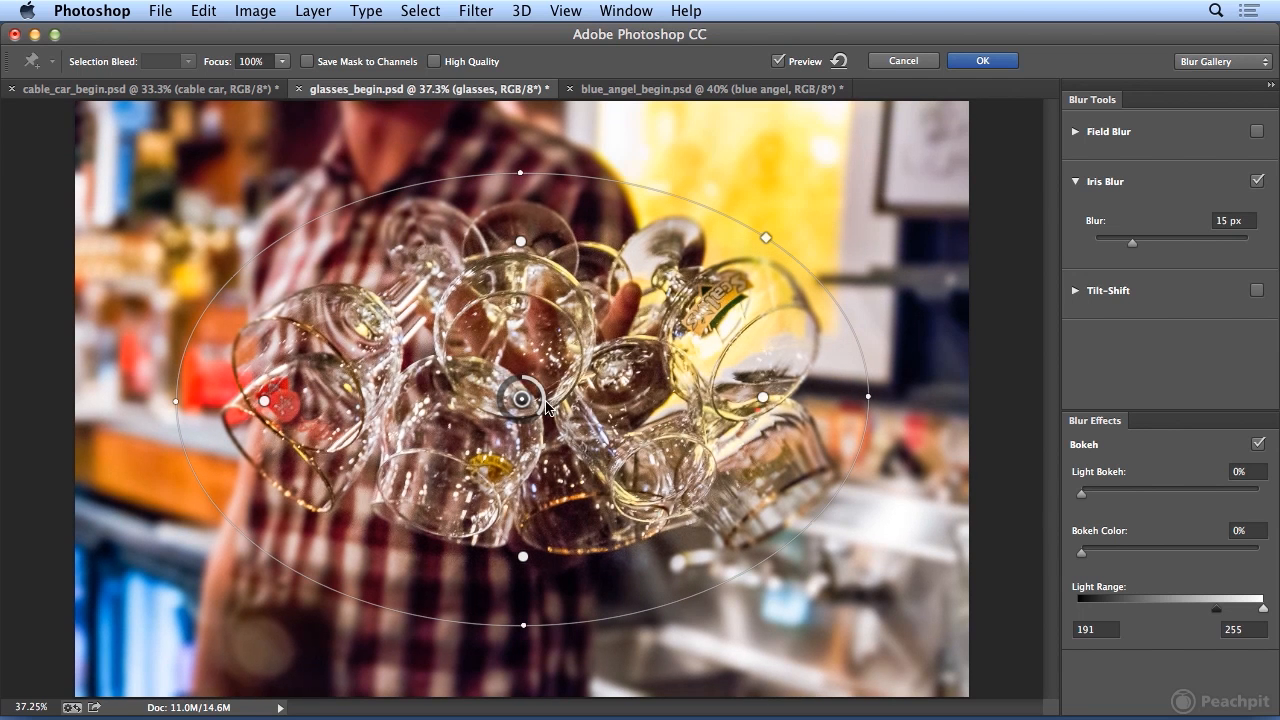
drag(763, 398, 804, 396)
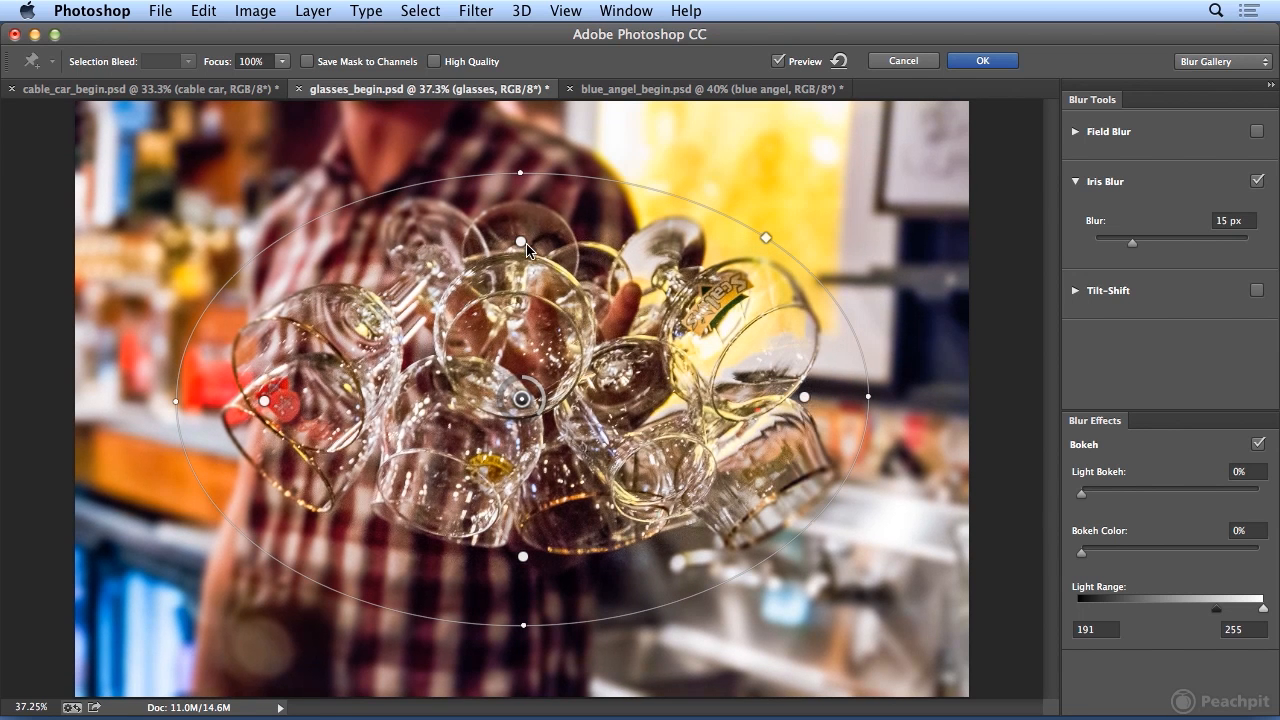
Apply the Iris Blur as a smart filter, and hide and show the Blur Gallery entry to compare the result.
click(476, 10)
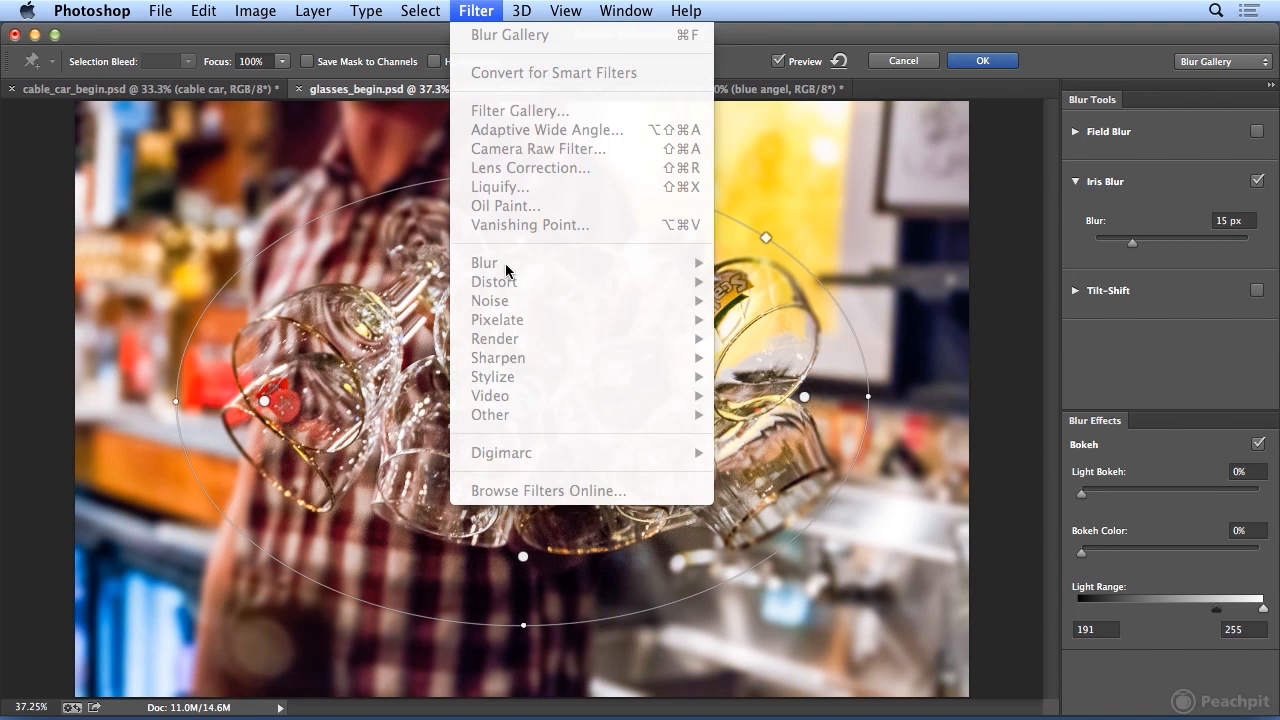
click(485, 15)
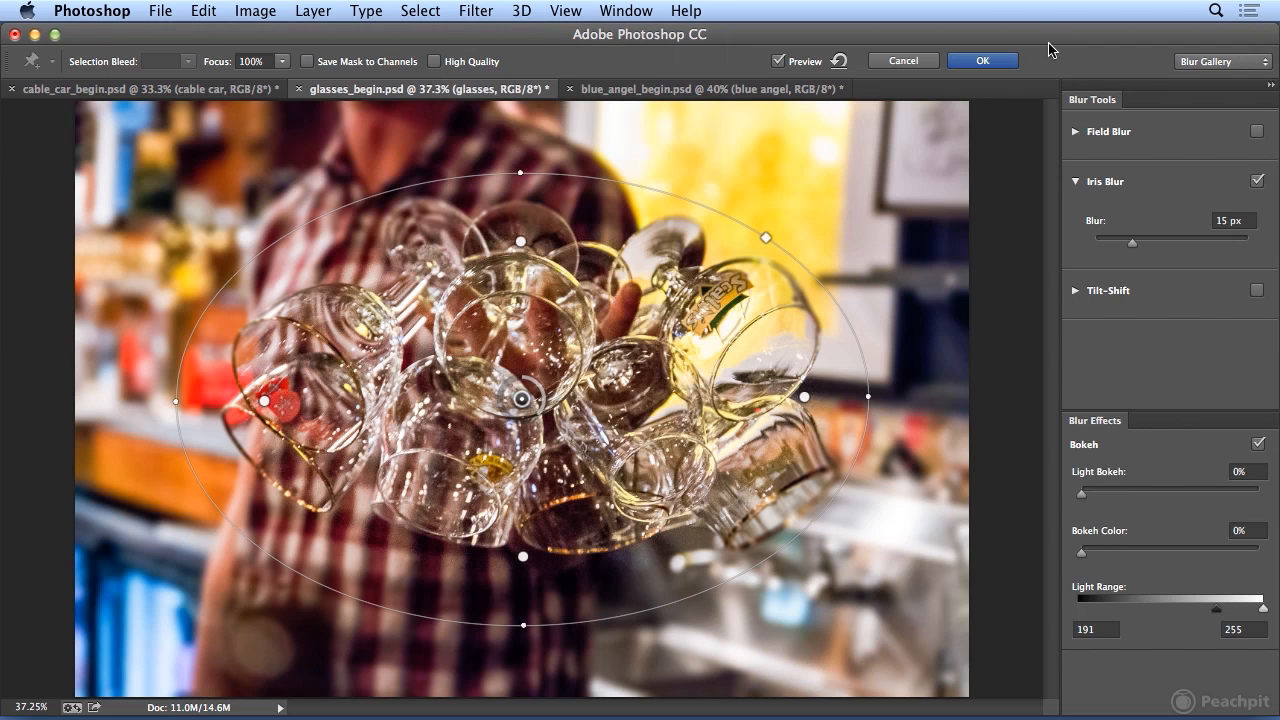
click(1003, 61)
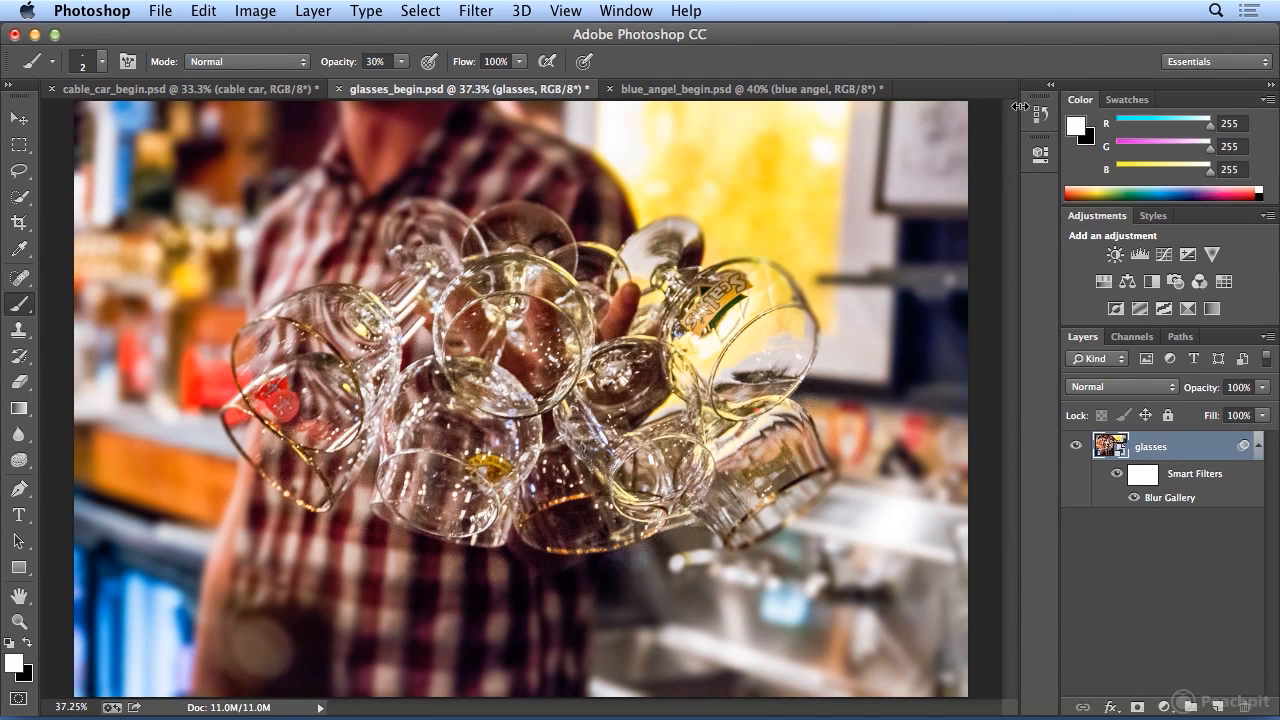
click(1134, 498)
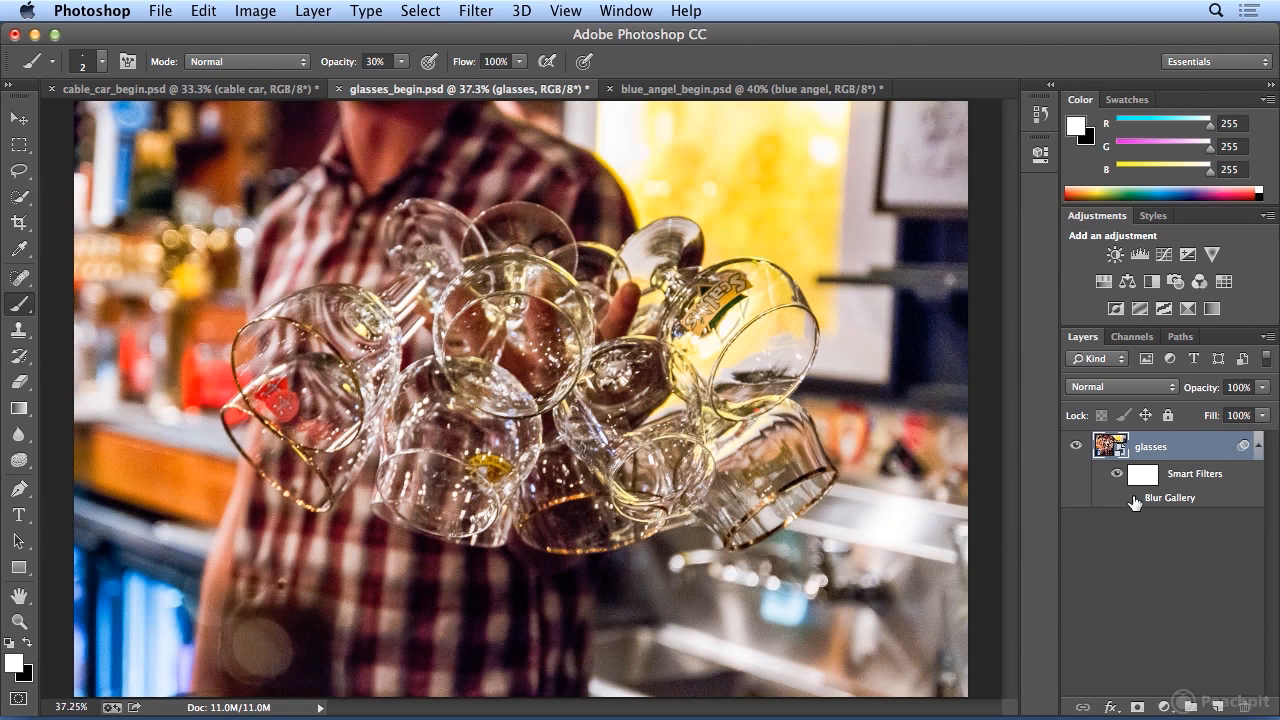
click(1134, 499)
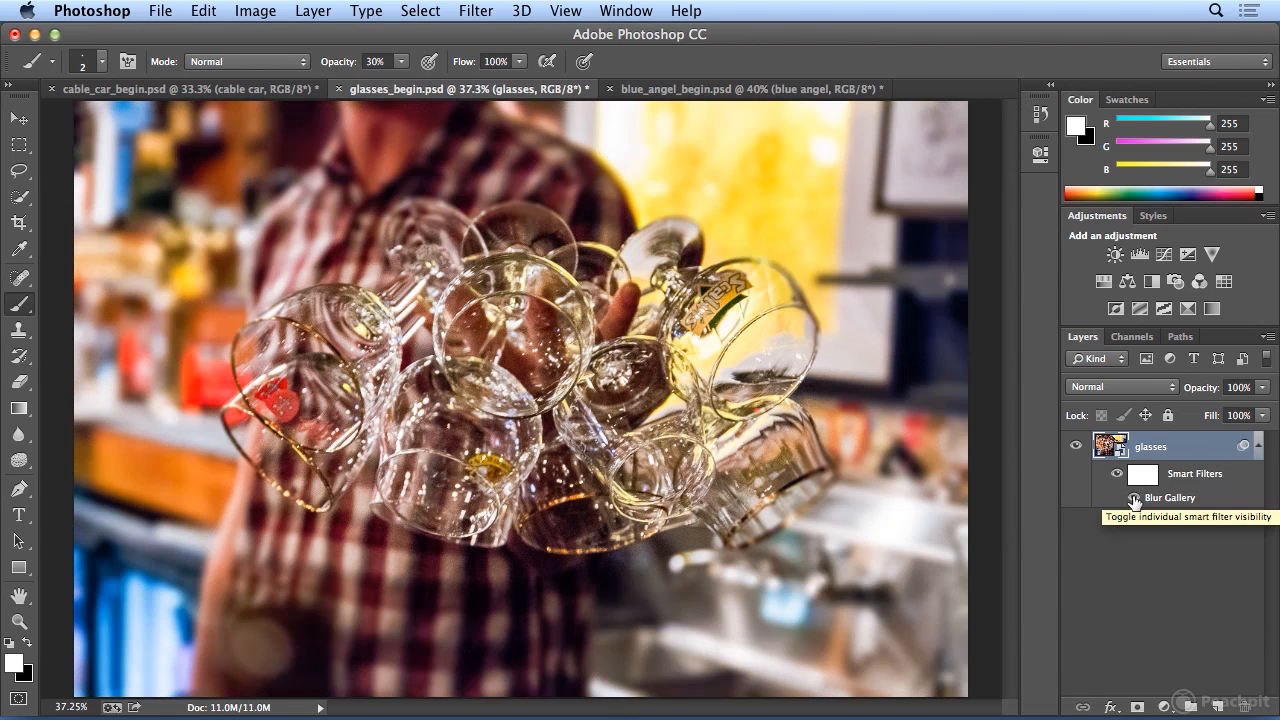